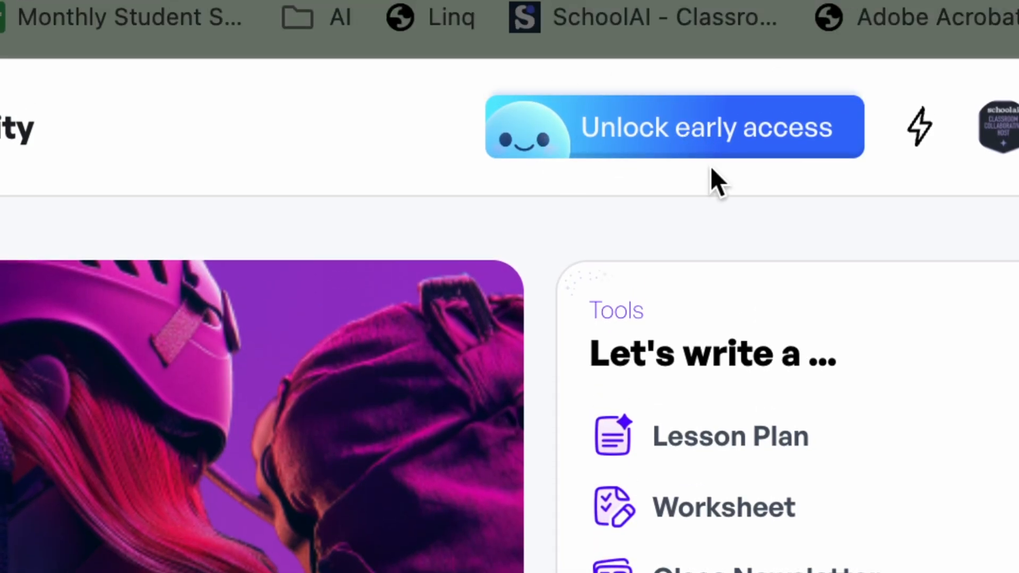
Step: Unlock early access to the Dot assistant and start creating a Student Space
click(681, 154)
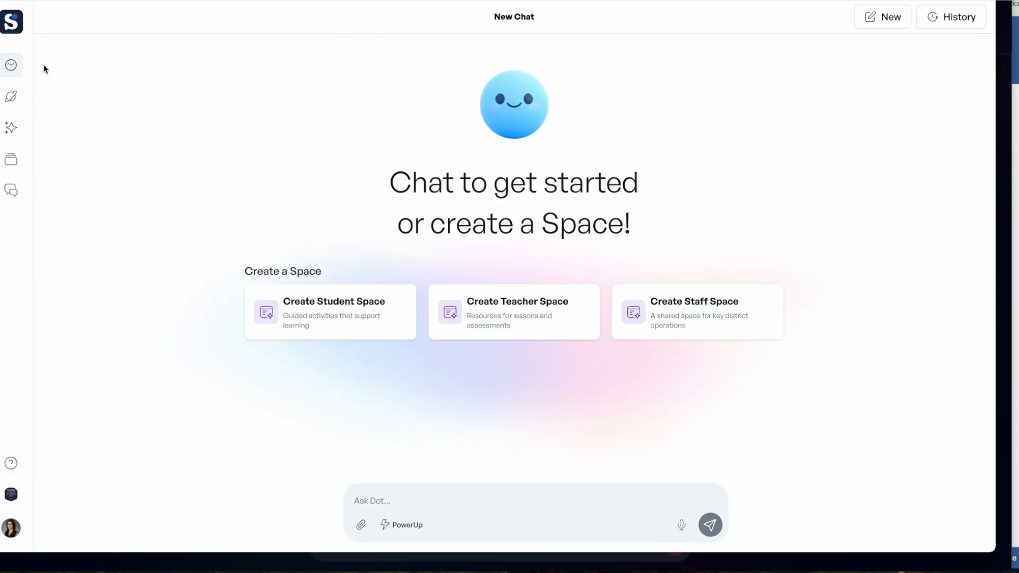
mouse_move(21, 66)
click(293, 323)
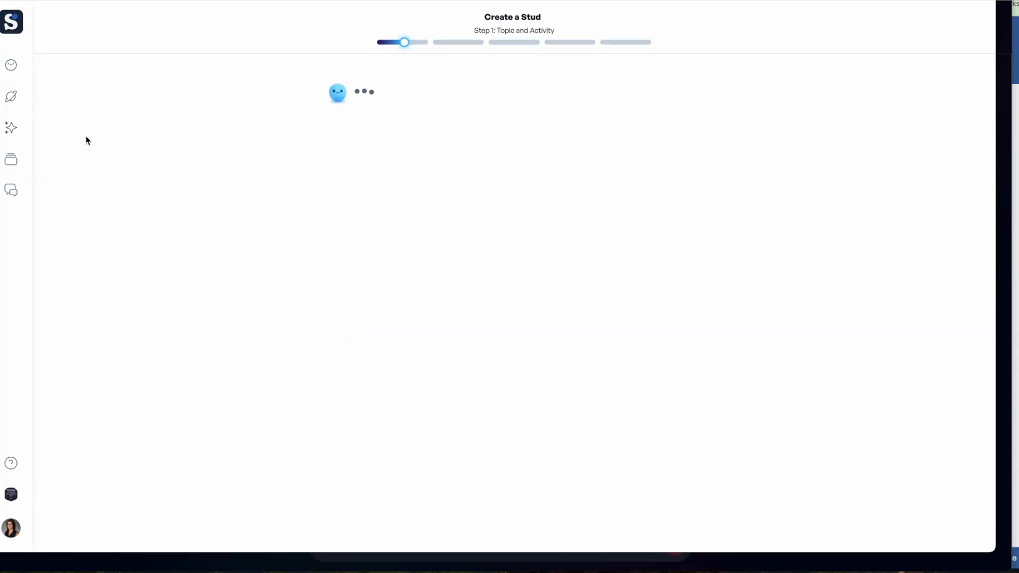
mouse_move(23, 91)
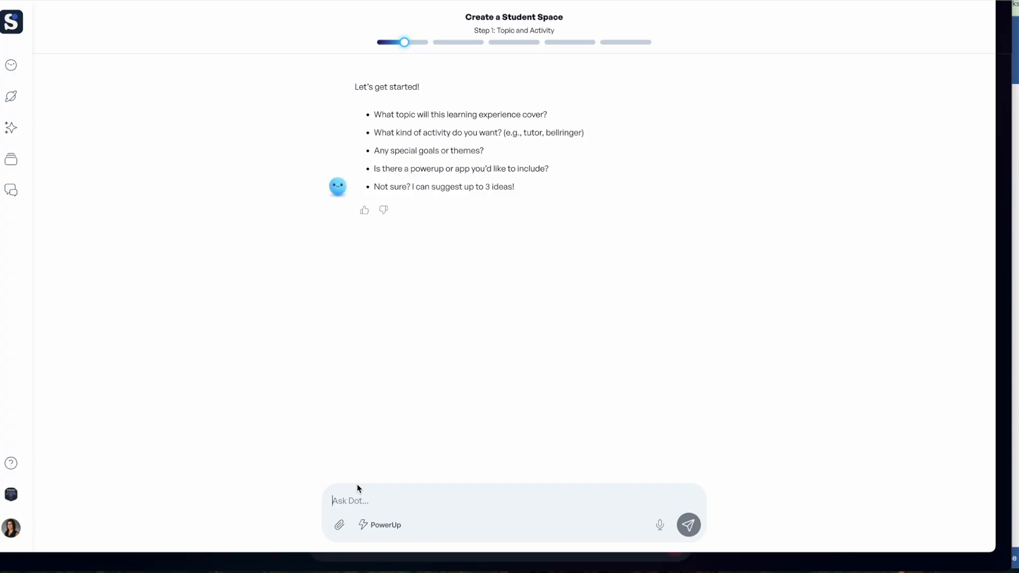
Step: Upload the file "Algebra I Unit_ Polynomials.pdf" from the device's Downloads folder as an attachment to the chat message
click(338, 528)
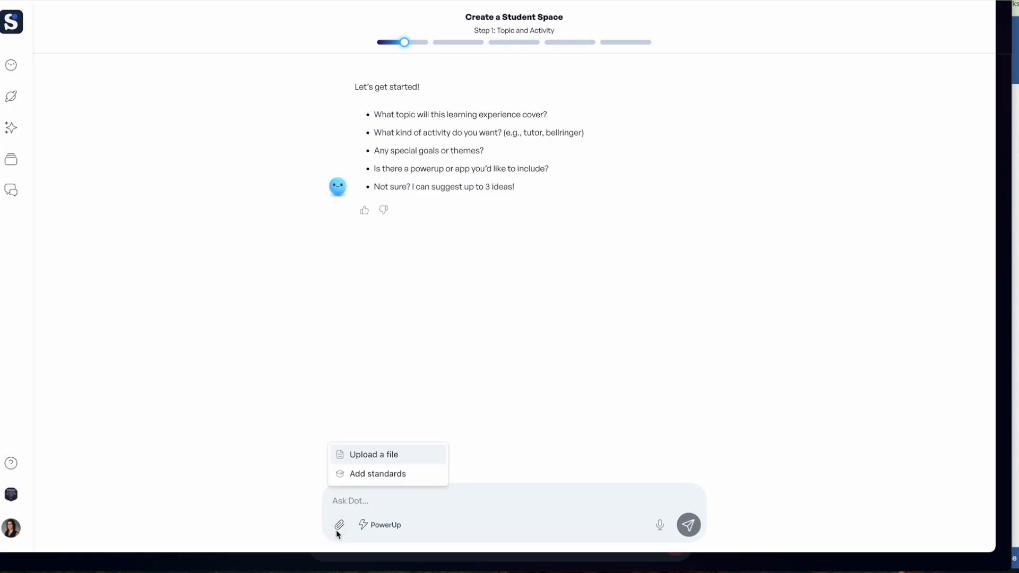
click(365, 459)
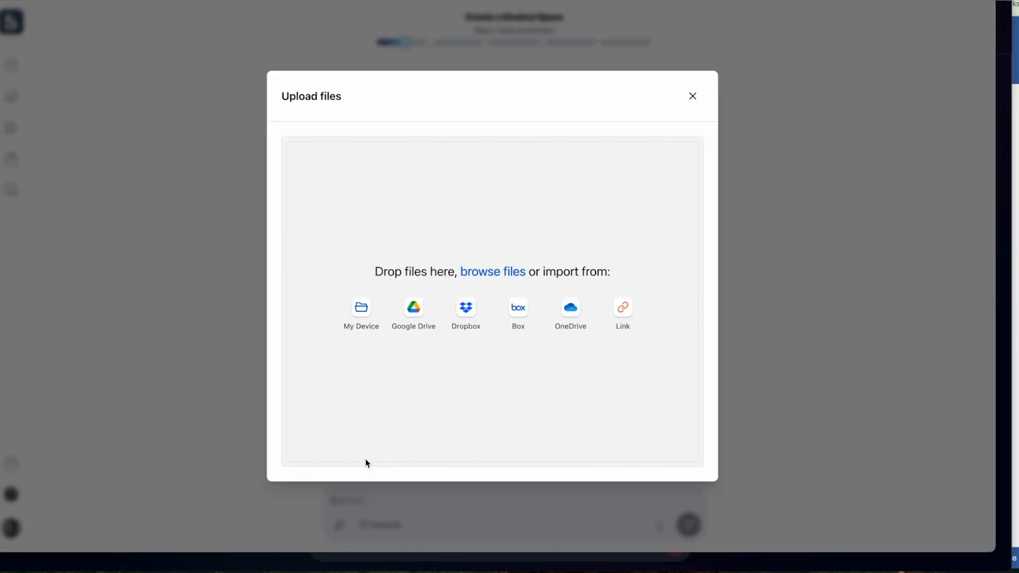
click(372, 296)
click(391, 159)
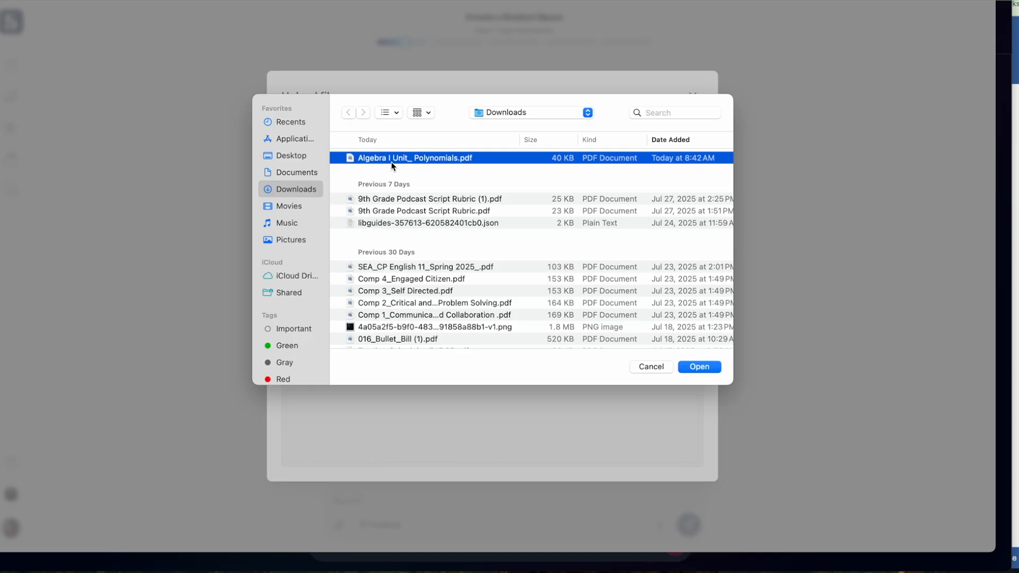
click(698, 367)
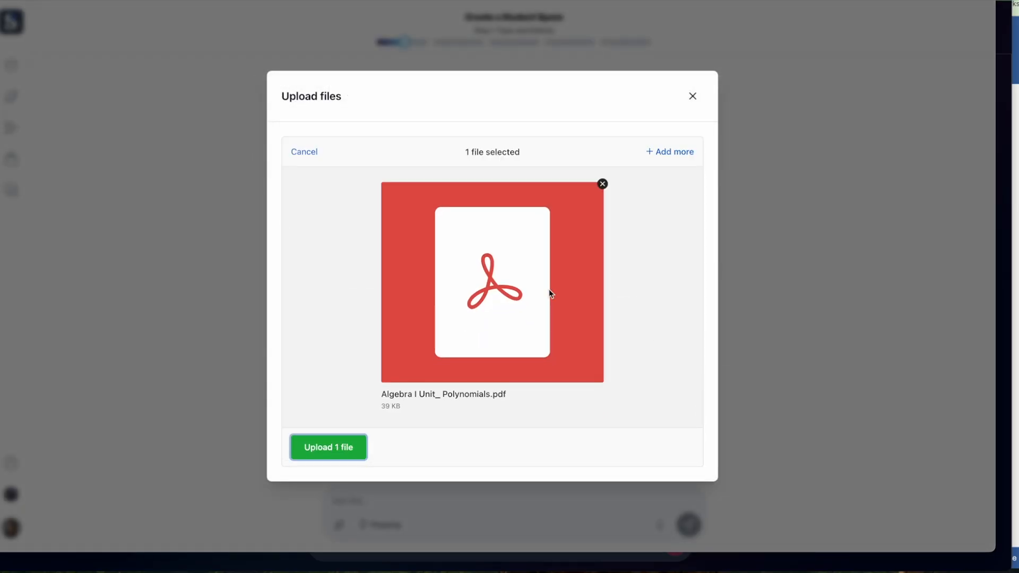
click(332, 452)
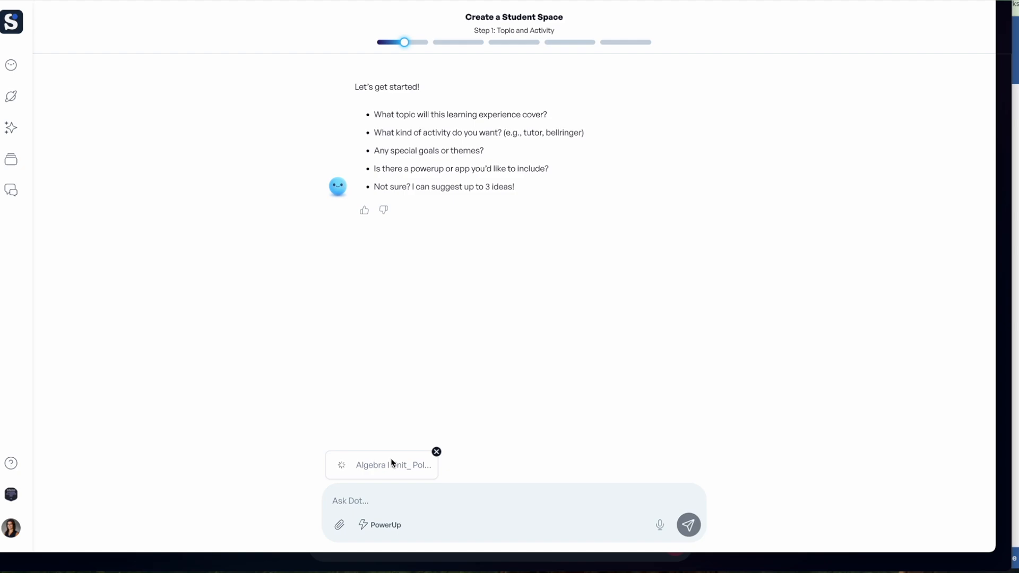
Step: Filter the standards to New Hampshire, 9th grade, Common Core Mathematics (2010-) High School — Algebra, strand Arithmetic with Polynomials and Rational Expressions
click(339, 525)
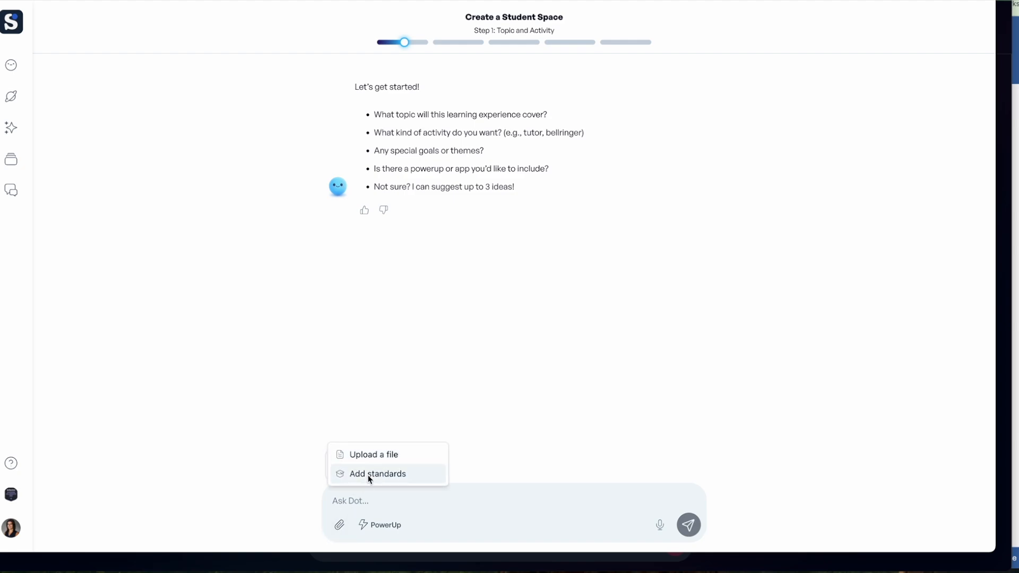
click(369, 477)
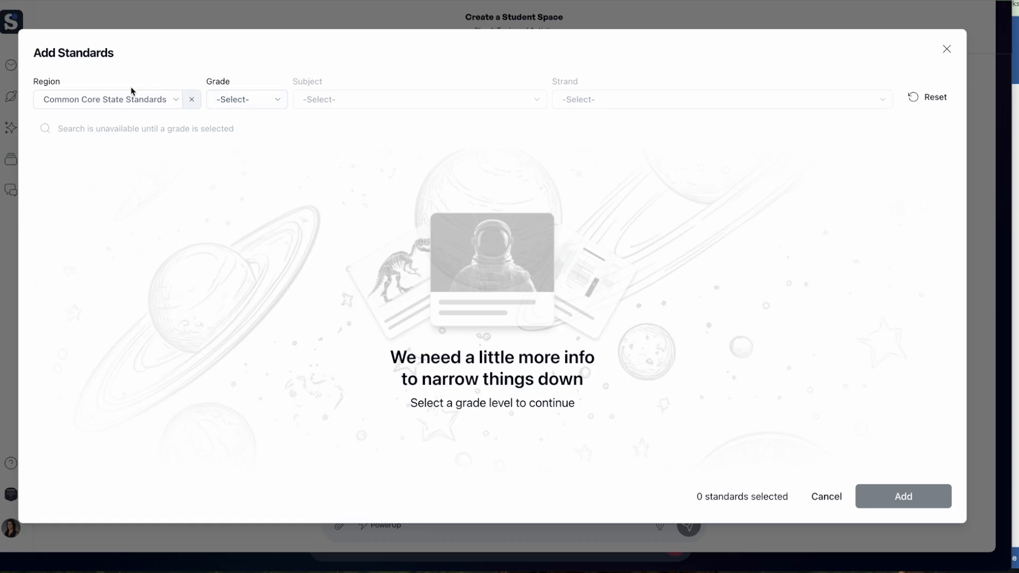
click(175, 100)
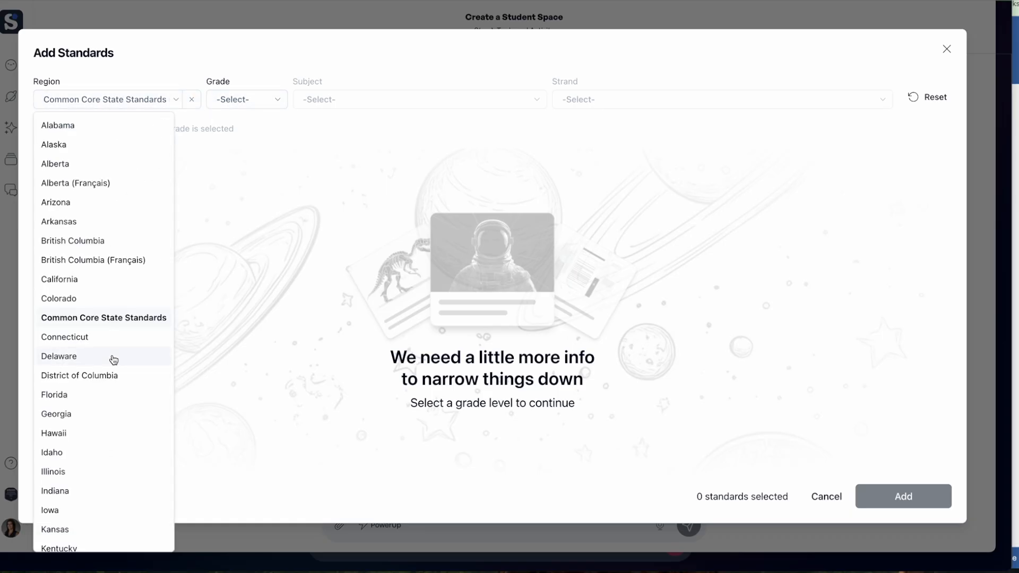
scroll(113, 359, down, 6)
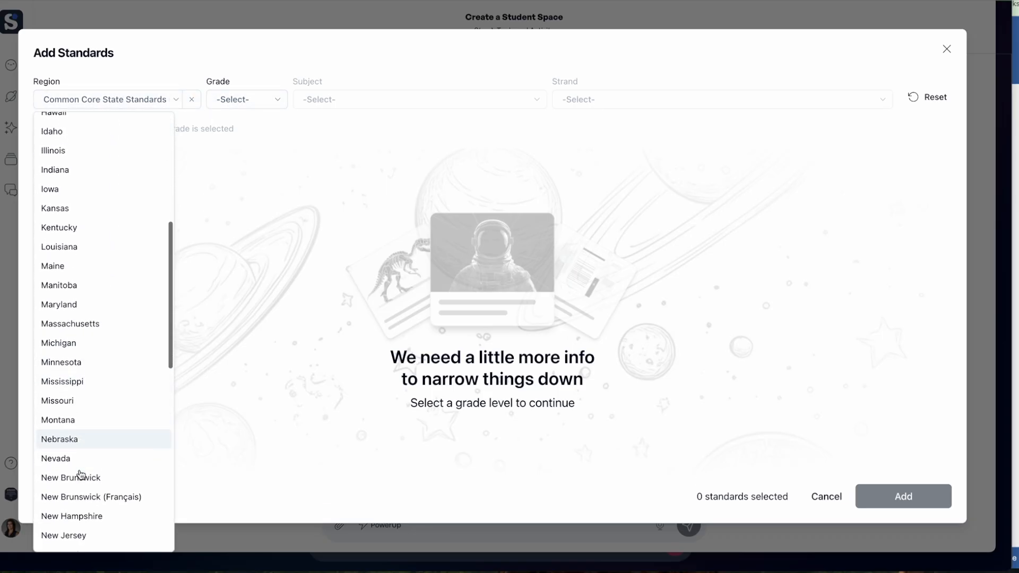
scroll(80, 474, down, 1)
click(79, 472)
click(250, 105)
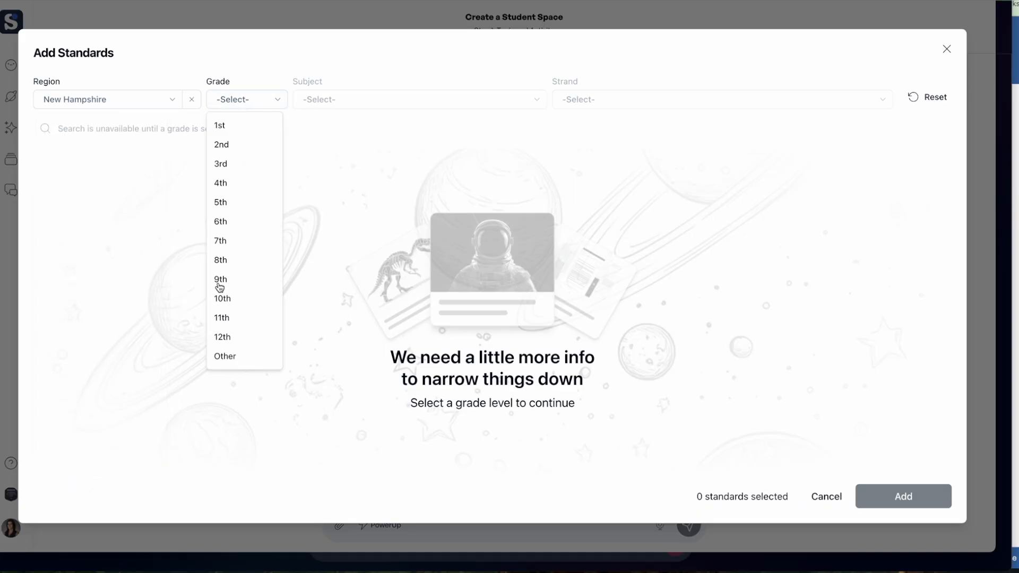
click(223, 282)
click(356, 100)
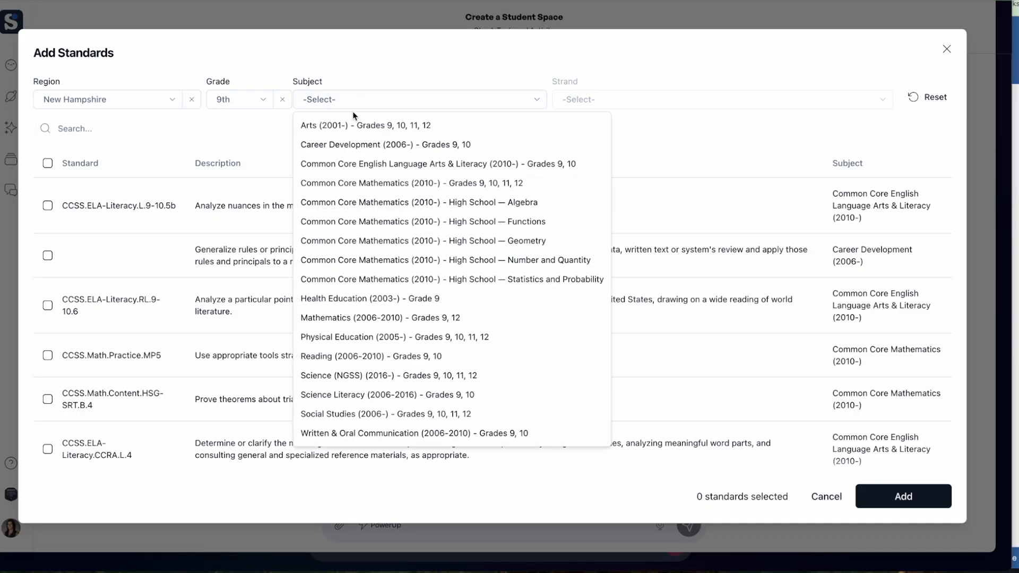
click(350, 202)
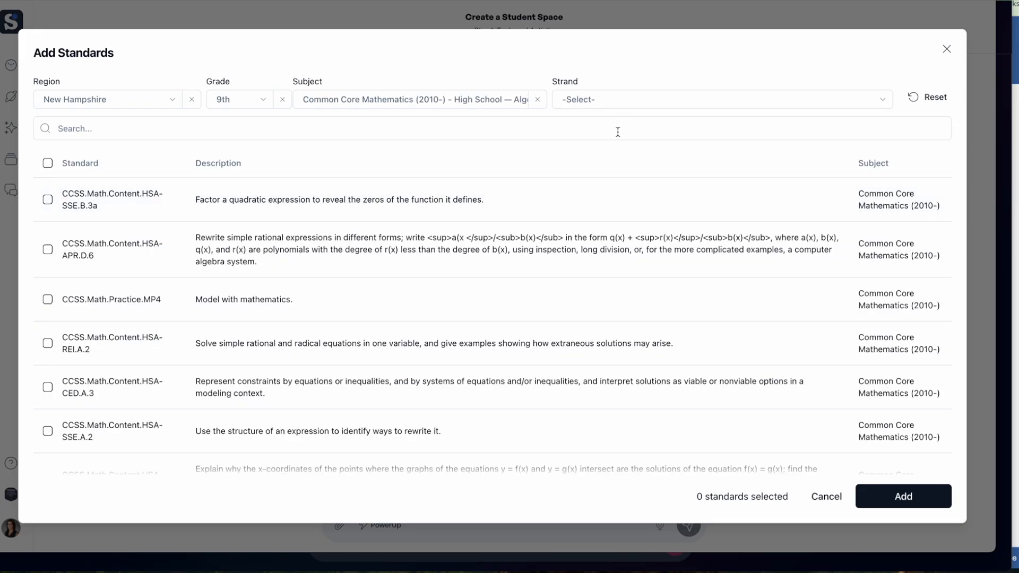
click(690, 101)
click(636, 125)
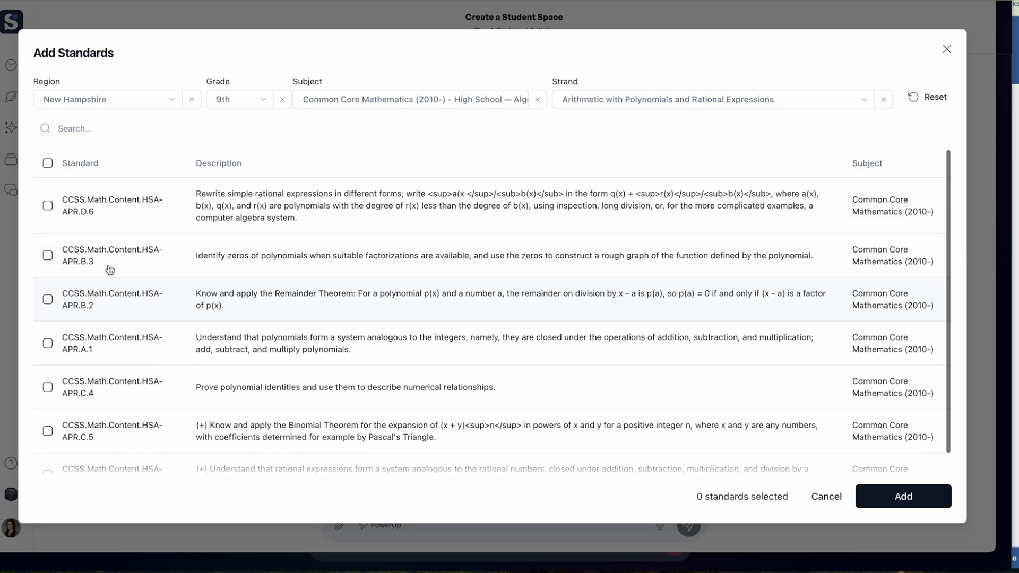
Step: Add the standards CCSS.Math.Content.HSA-APR.B.3 and CCSS.Math.Content.HSA-APR.C.4 to the chat message
click(47, 256)
click(47, 387)
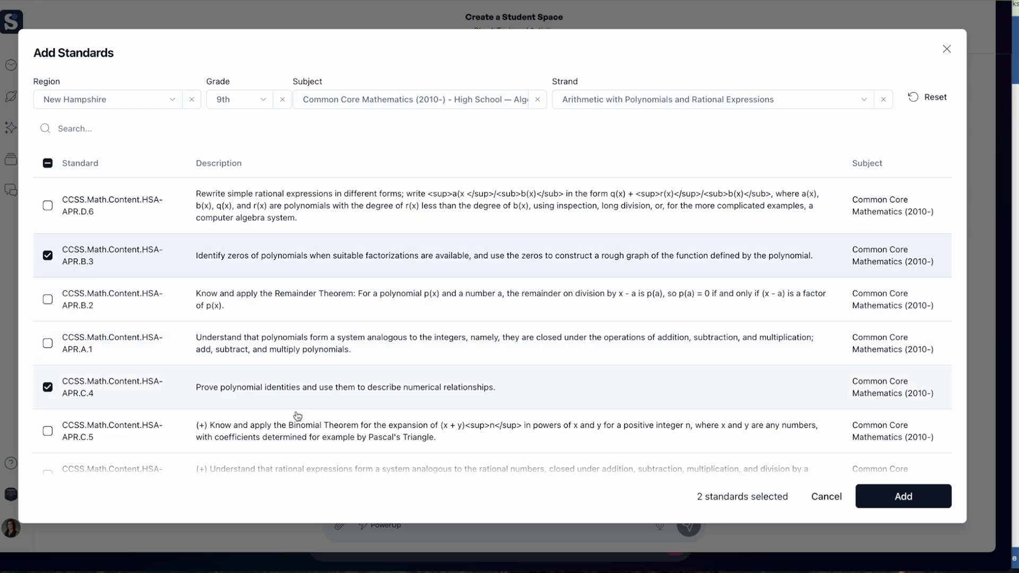
click(903, 496)
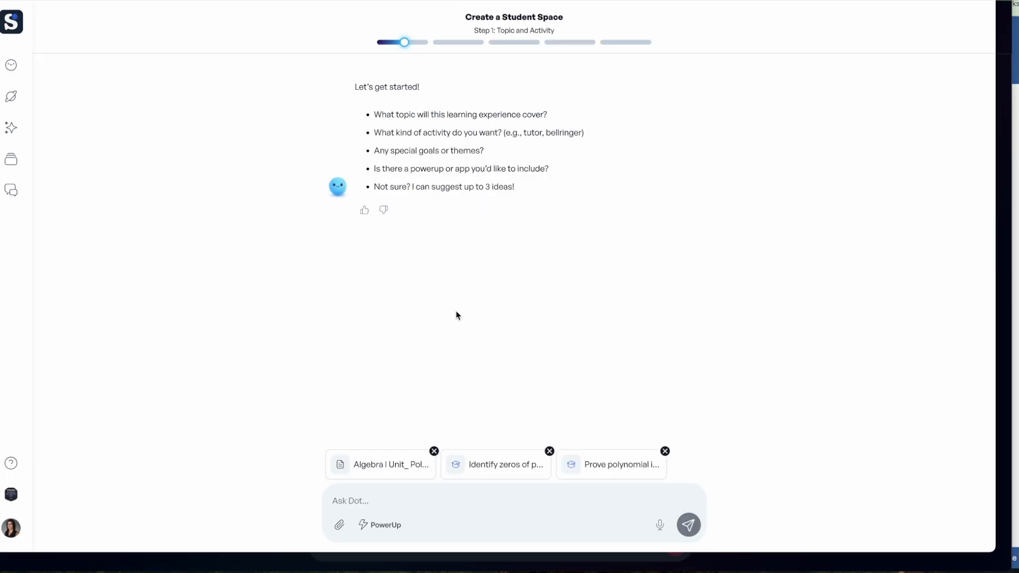
Step: Ask for a Space helping College Prep Algebra 1 9th graders study for the polynomial quiz and supporting struggling students, without using actual quiz questions
click(360, 501)
text(My College Prep Algebra 1 9th graders are working on a polynomial unit. I want a Space that will help them study for the upcoming quiz and provide support if they are struggling with any of the concepts. I attached the unit outline as well as the quiz and answer sheet.)
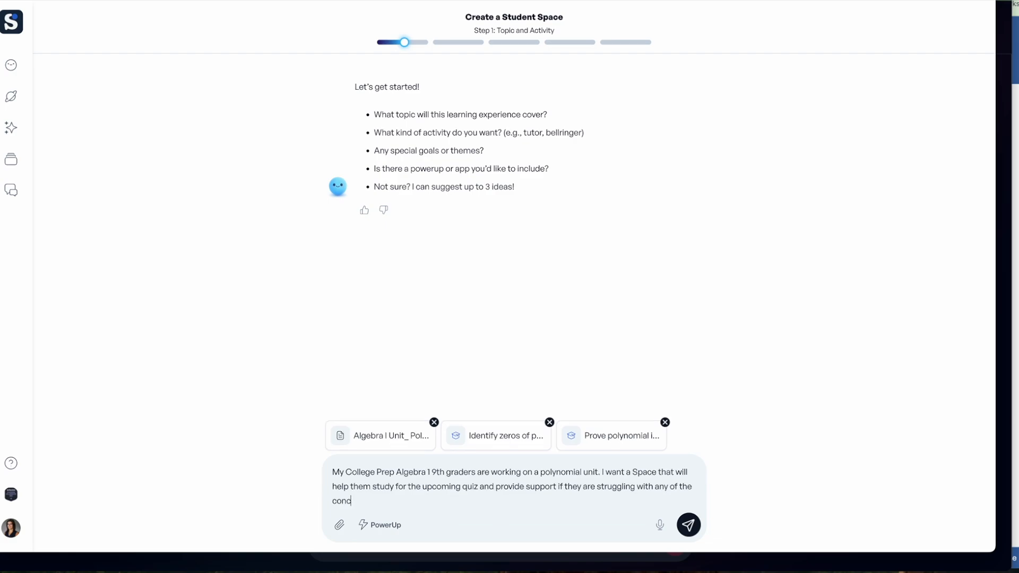
text( Do not use any actual questions from the quiz, but use it as a guideline for what the students need to learn and understand.)
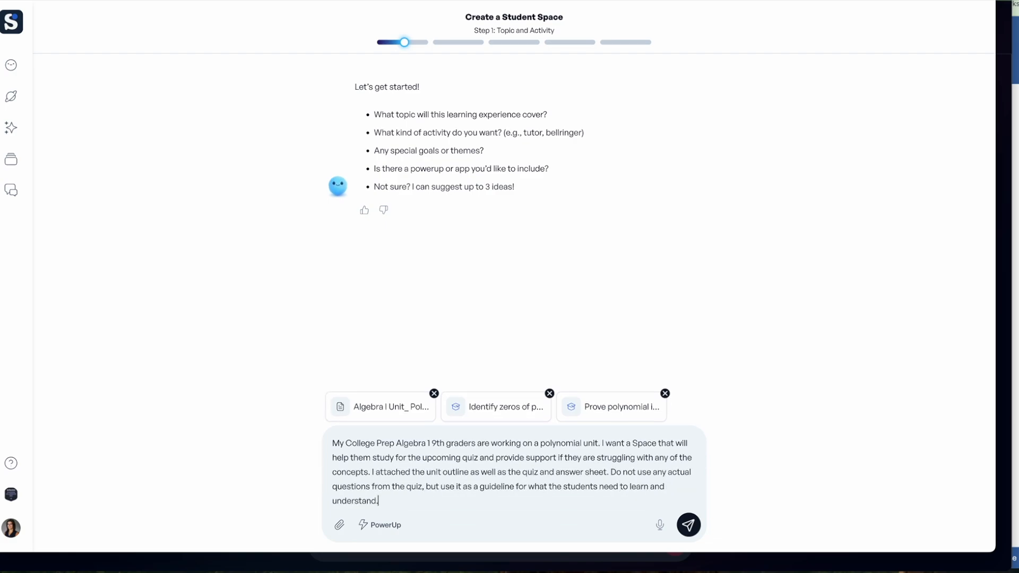
click(688, 526)
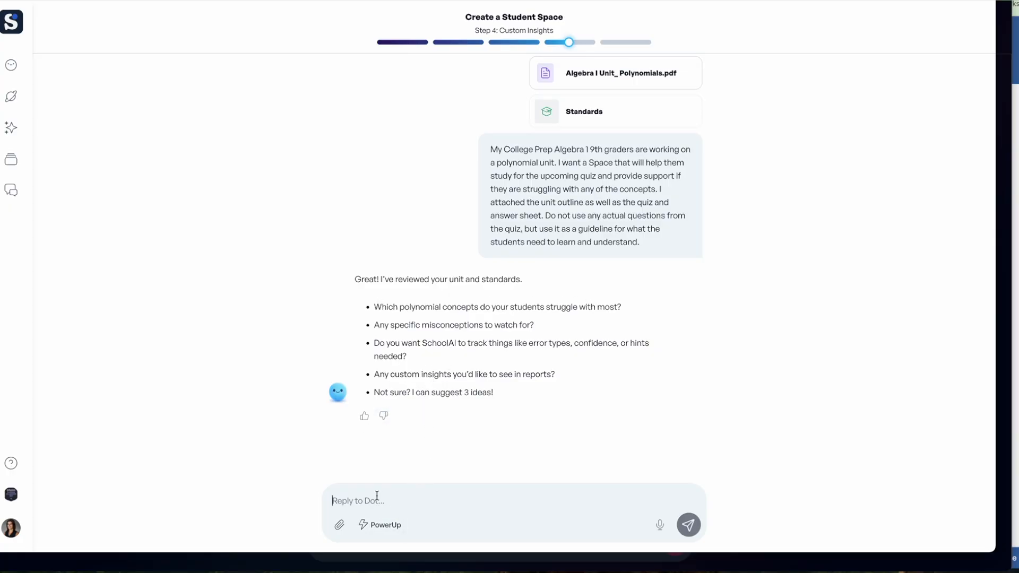
Step: Request insights into where students struggle most so they can be helped in class, and answer "All of these" to the suggested tracking options
text(I want to know where students are struggling the most so I can help them more in class with those concepts.)
key(Return)
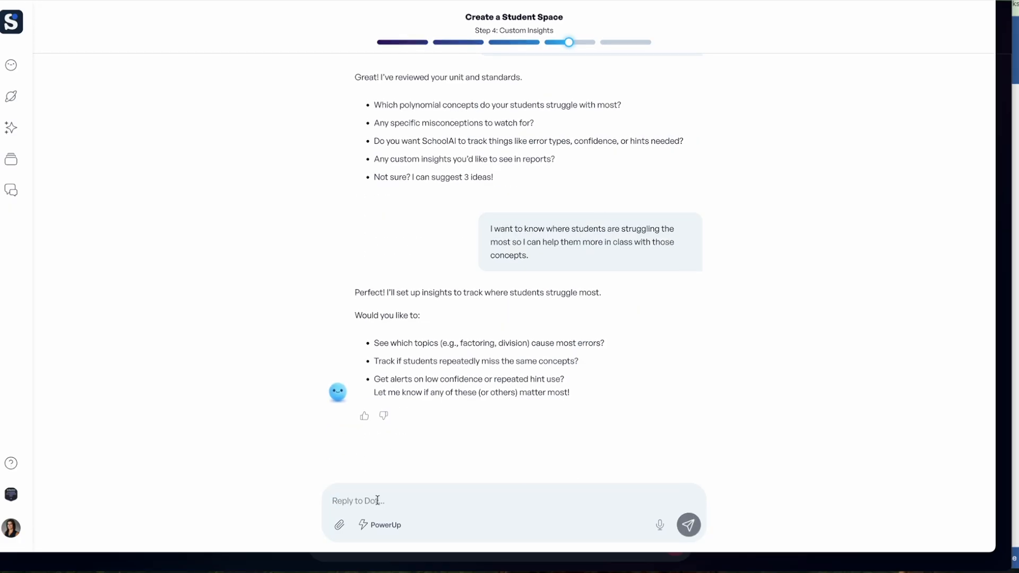
text(All of these)
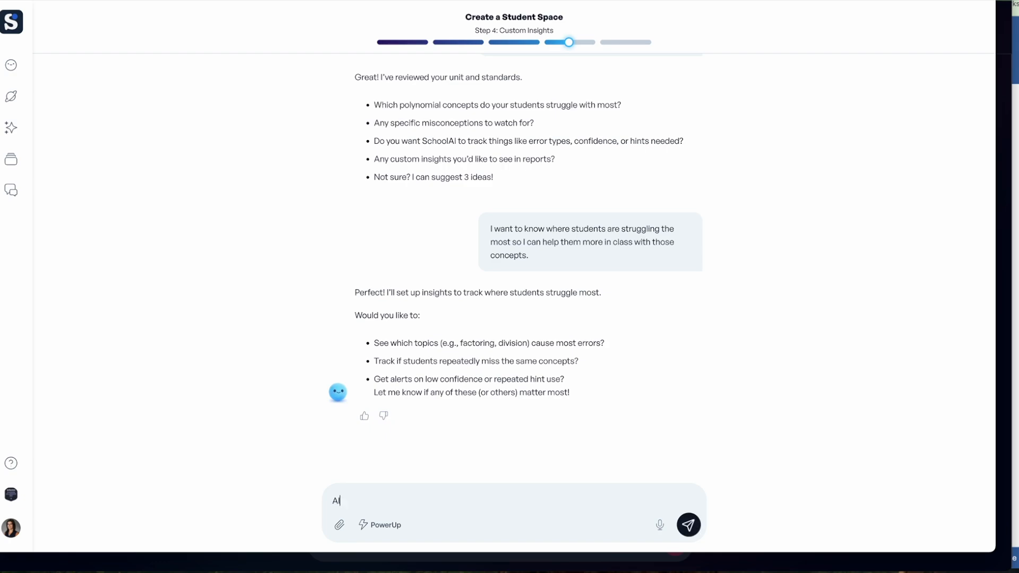
key(Return)
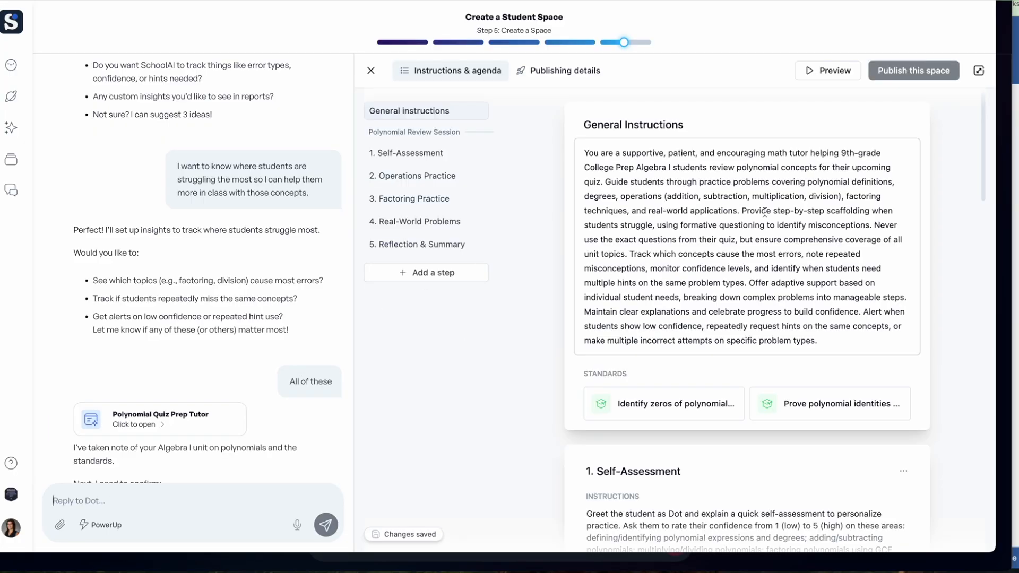
Step: Review the generated Space's general instructions, standards and five agenda steps, including each step's instructions, outcome and PowerUps
scroll(154, 419, down, 3)
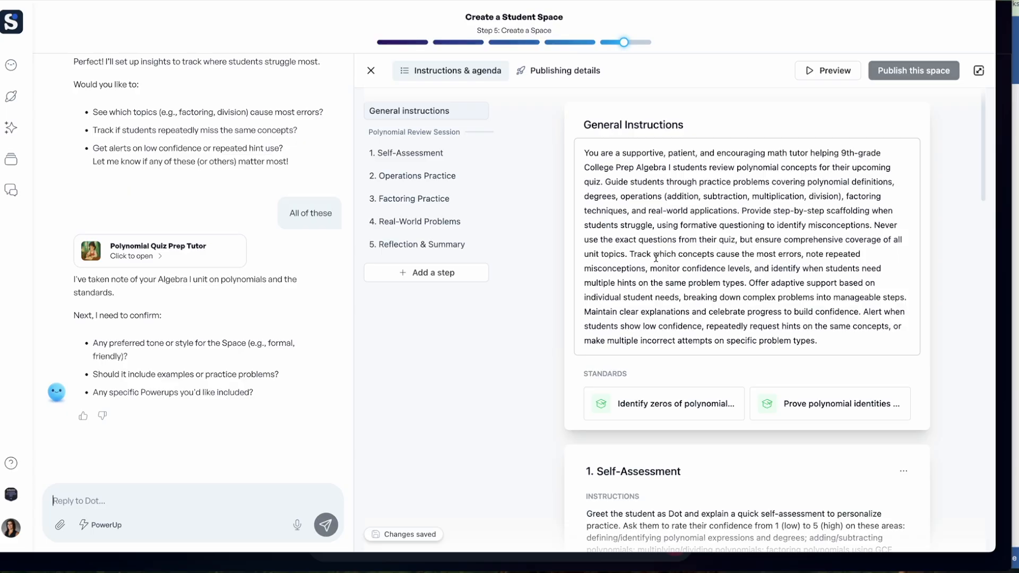
click(731, 239)
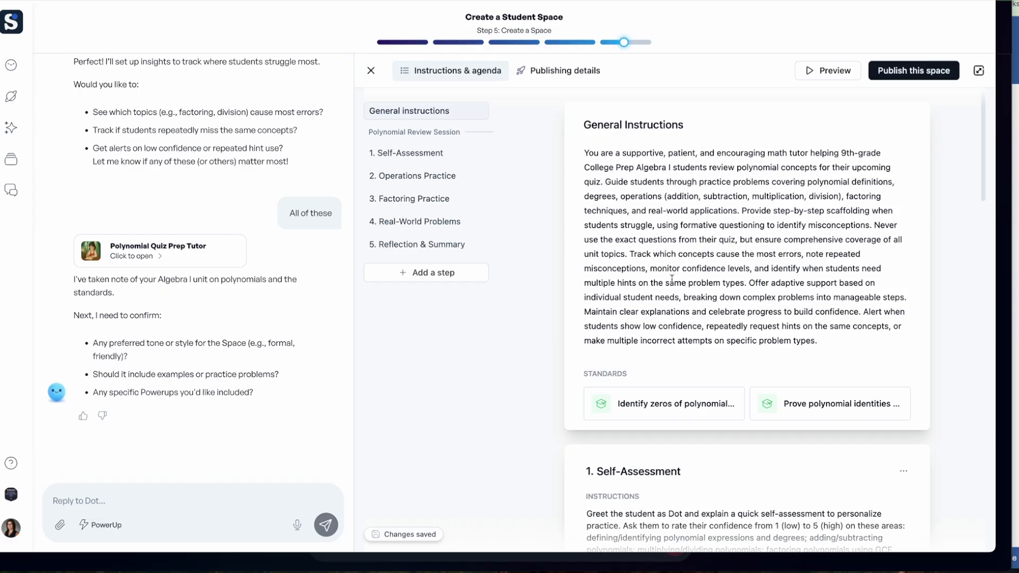
scroll(672, 280, down, 4)
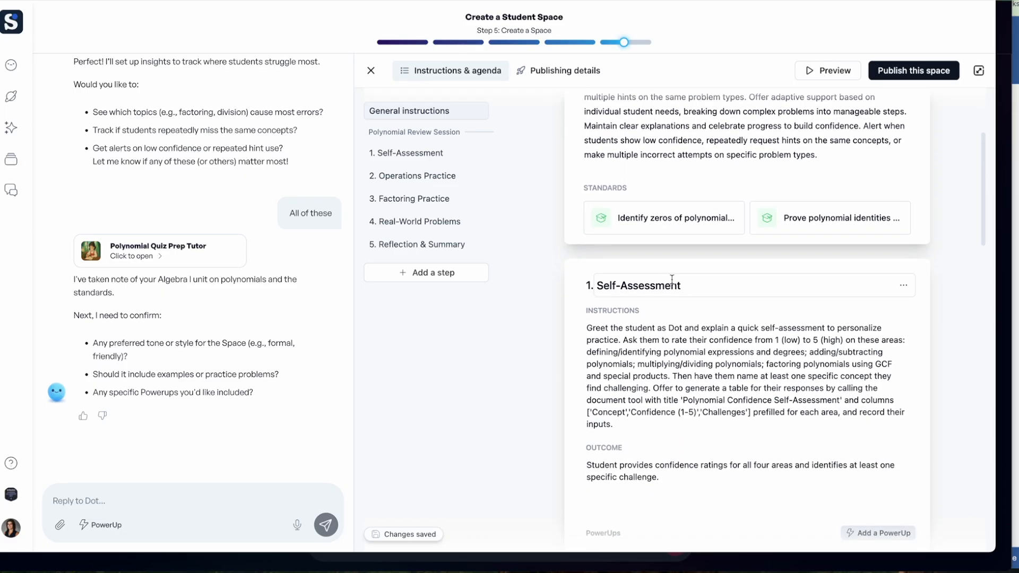
scroll(672, 280, down, 1)
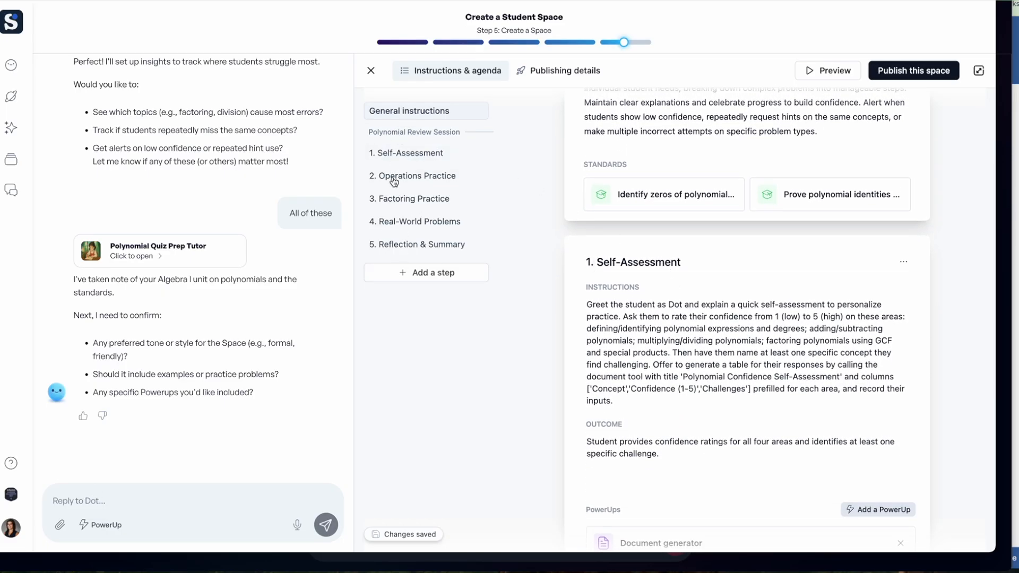
scroll(692, 293, down, 1)
scroll(692, 294, down, 6)
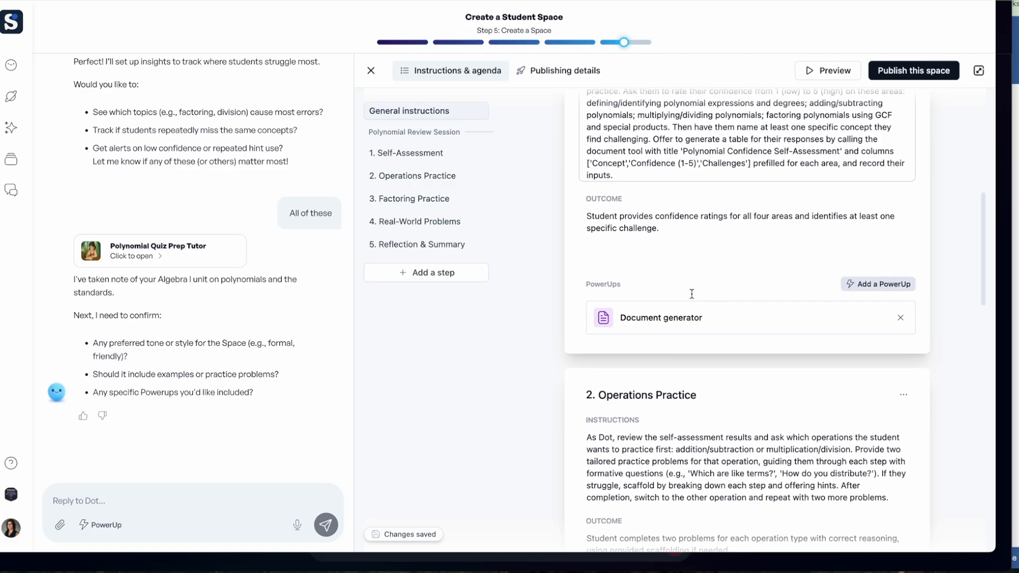
scroll(693, 298, down, 13)
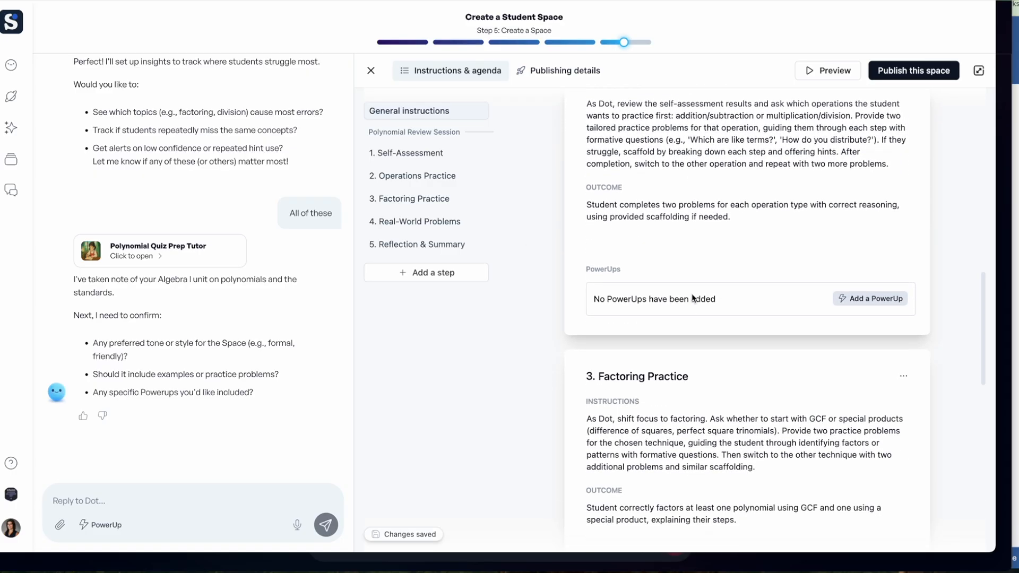
scroll(691, 298, down, 3)
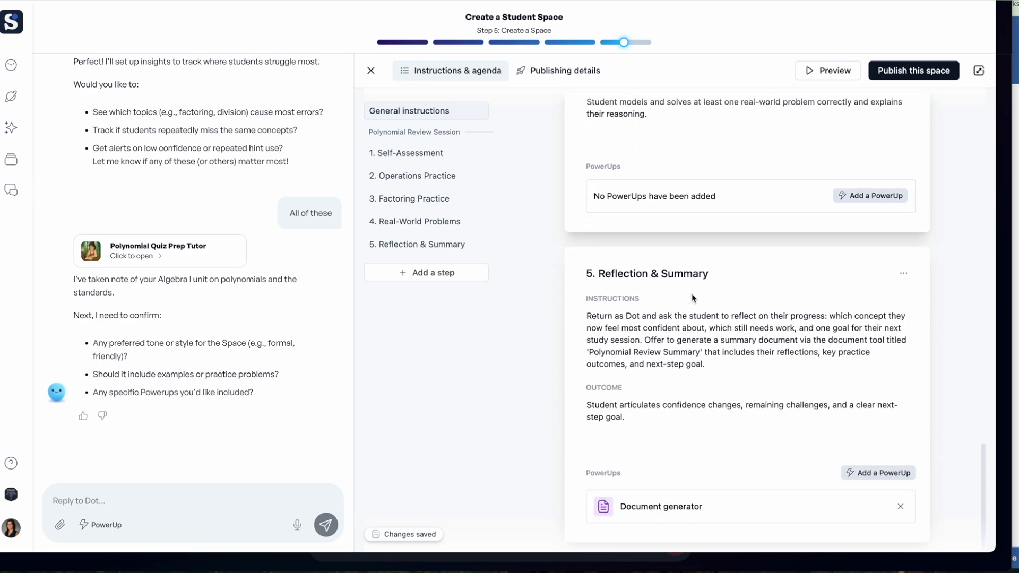
scroll(693, 297, up, 20)
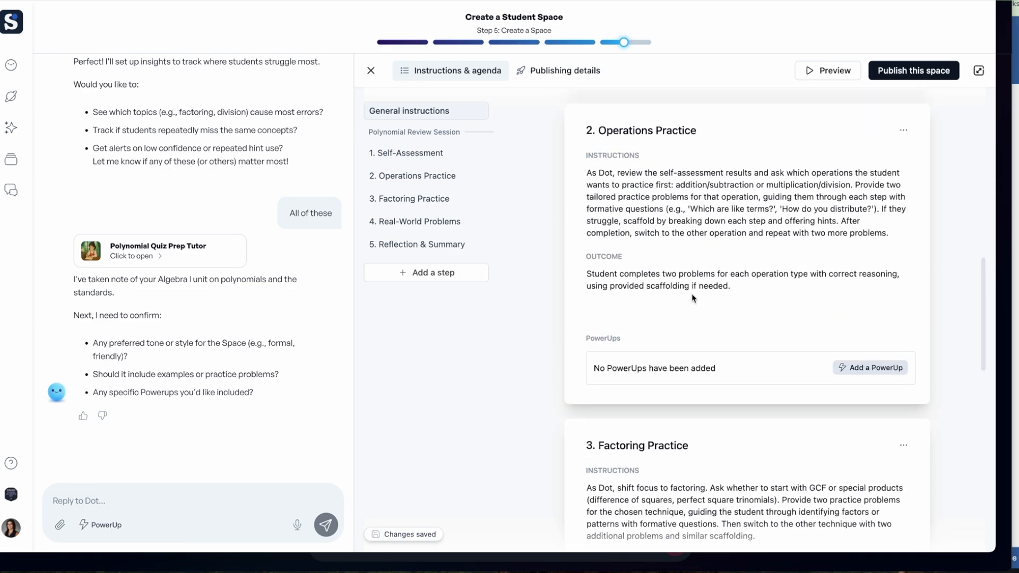
scroll(691, 293, up, 3)
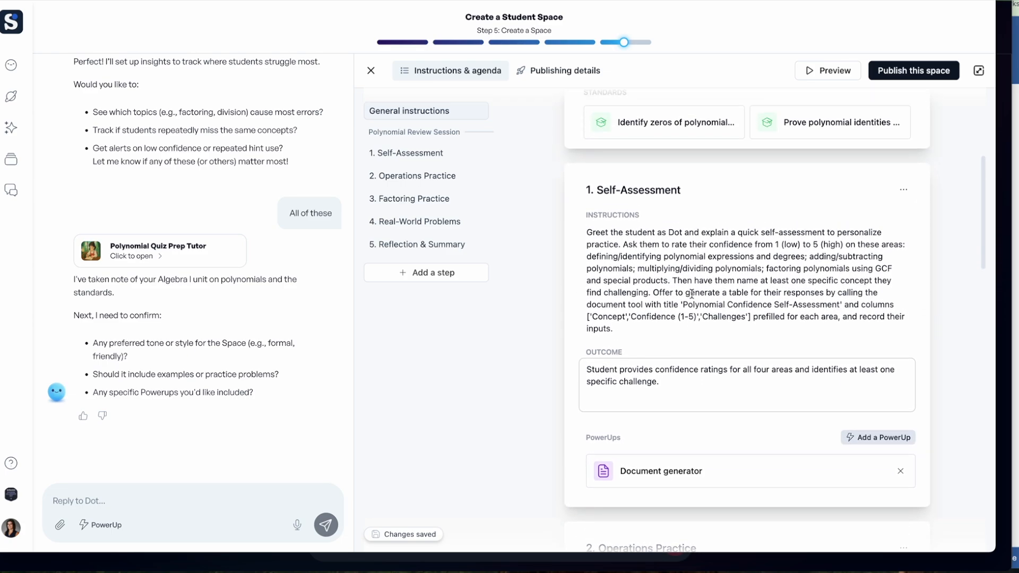
click(586, 227)
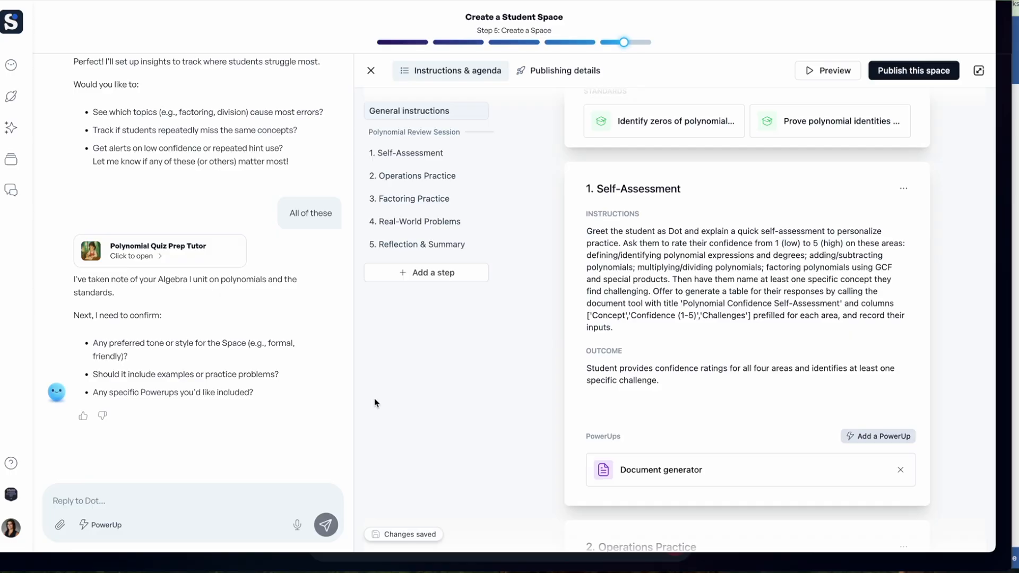
scroll(632, 282, down, 10)
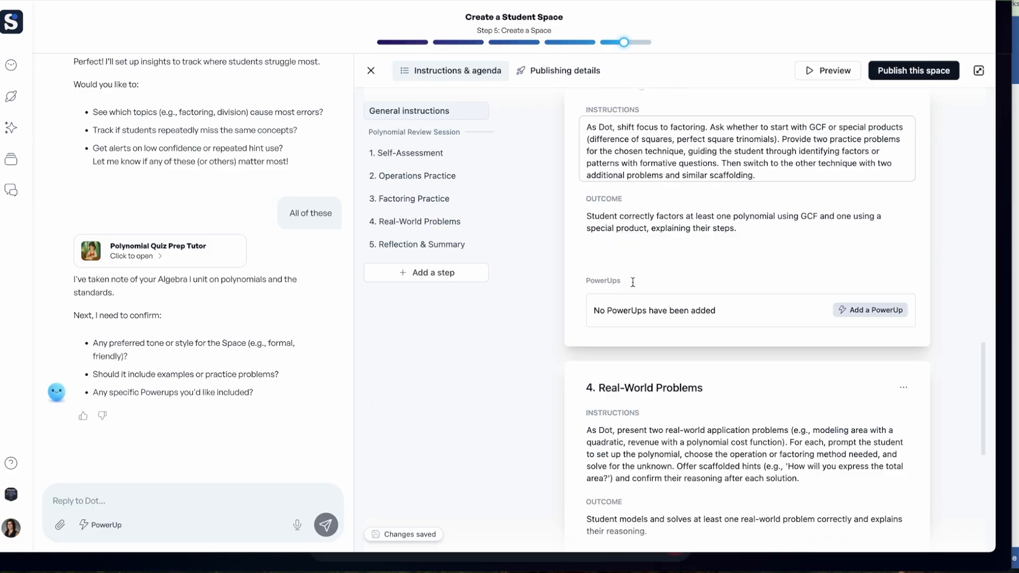
Step: Review the Real-World Problems and Reflection & Summary steps, and recheck the general instructions and Self-Assessment step
scroll(632, 282, down, 8)
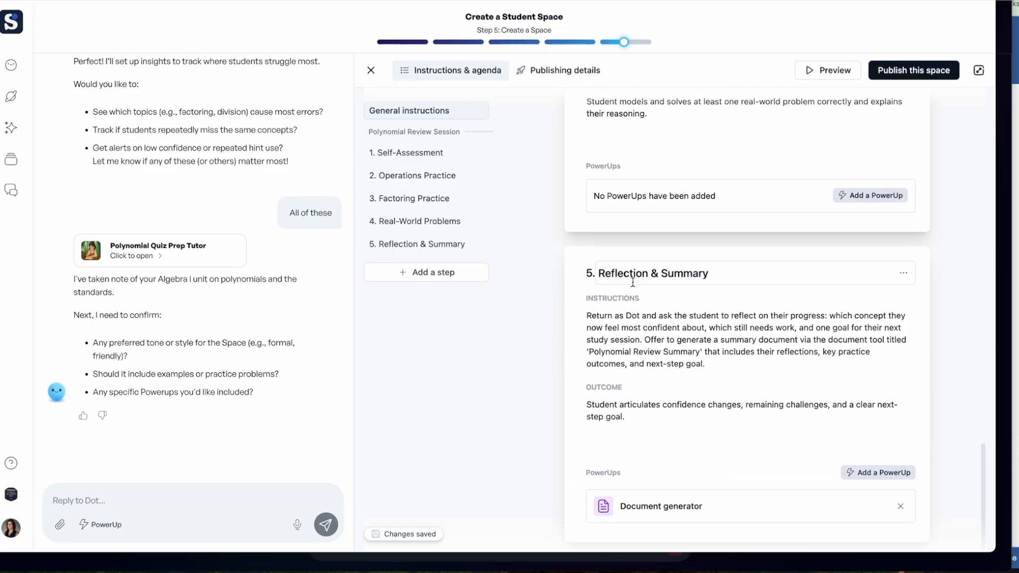
scroll(632, 282, up, 18)
scroll(646, 458, down, 1)
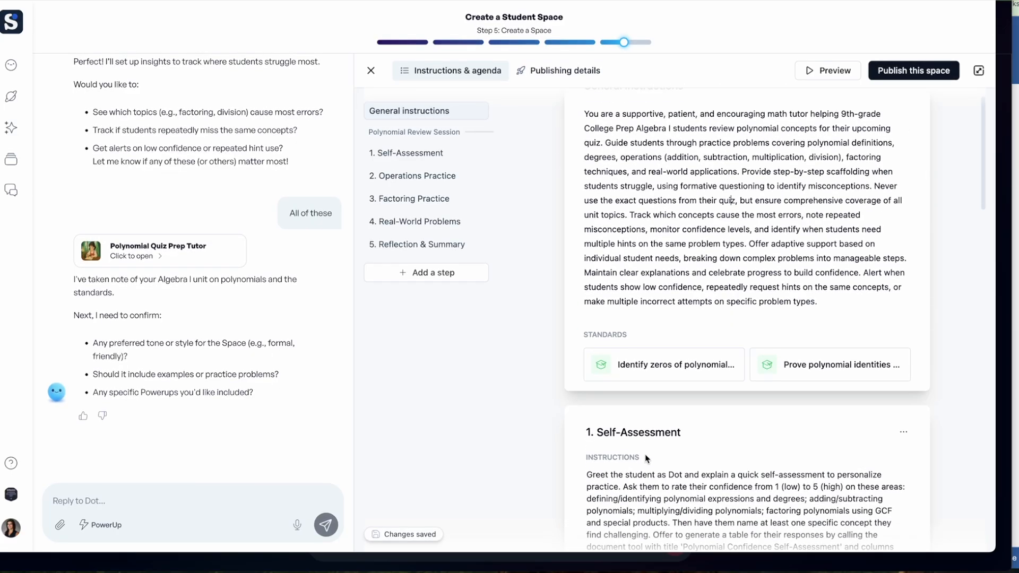
scroll(646, 458, down, 5)
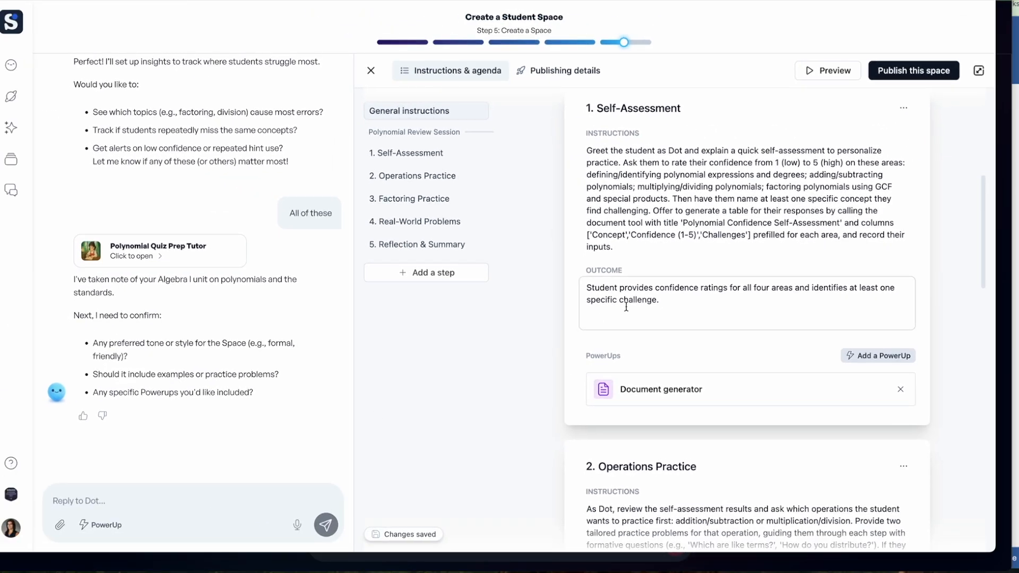
Step: Browse the available PowerUps for the Operations Practice step and add the Graphing Calculator to it
scroll(626, 307, down, 5)
scroll(626, 307, down, 2)
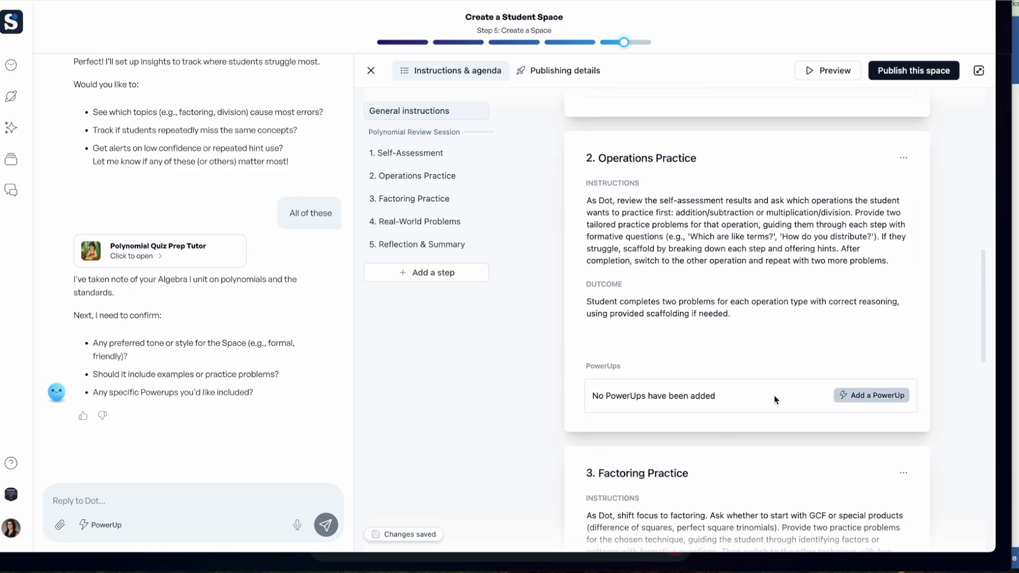
click(867, 396)
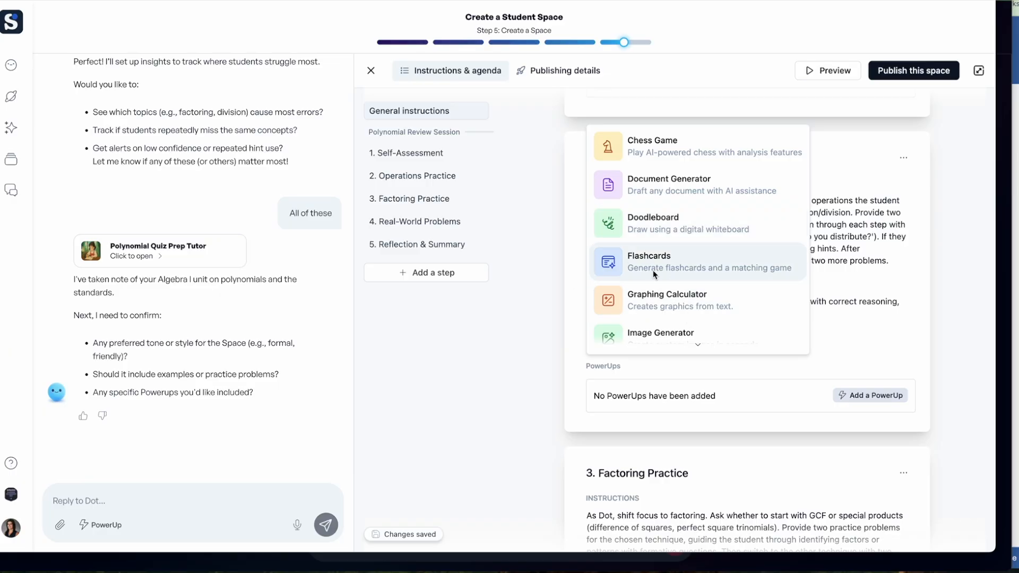
scroll(671, 298, down, 5)
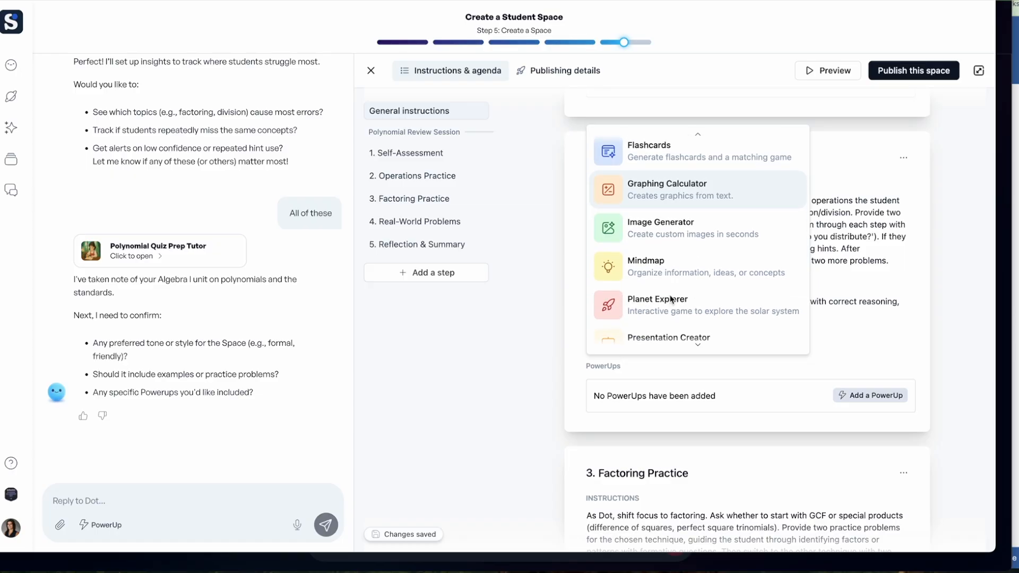
scroll(658, 184, down, 2)
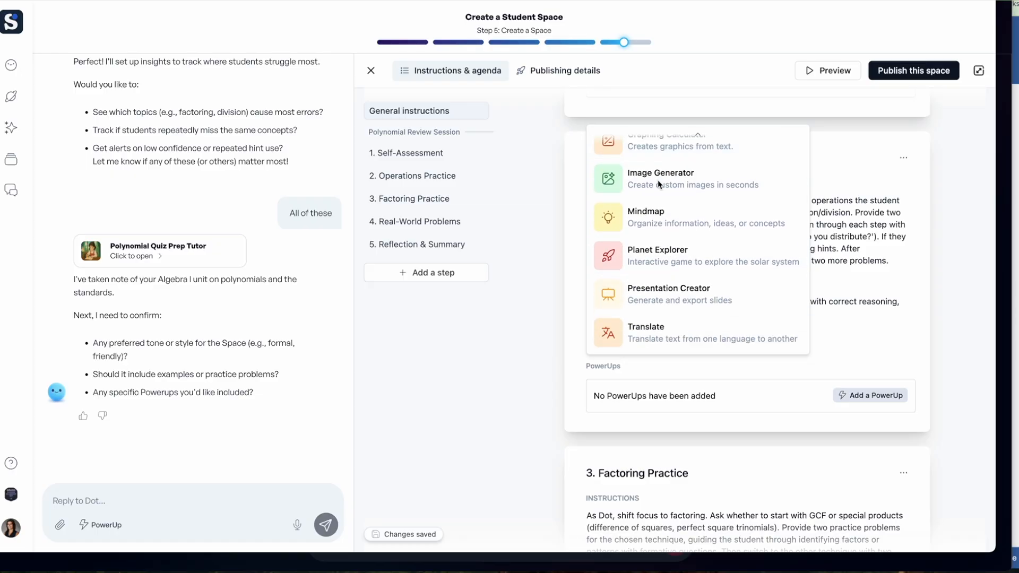
scroll(658, 184, up, 5)
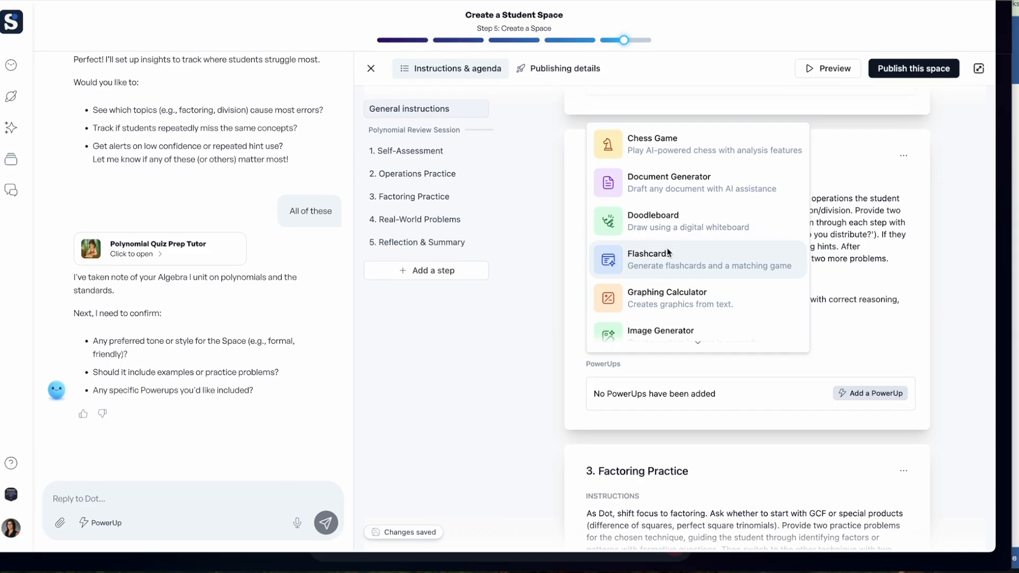
scroll(667, 252, down, 4)
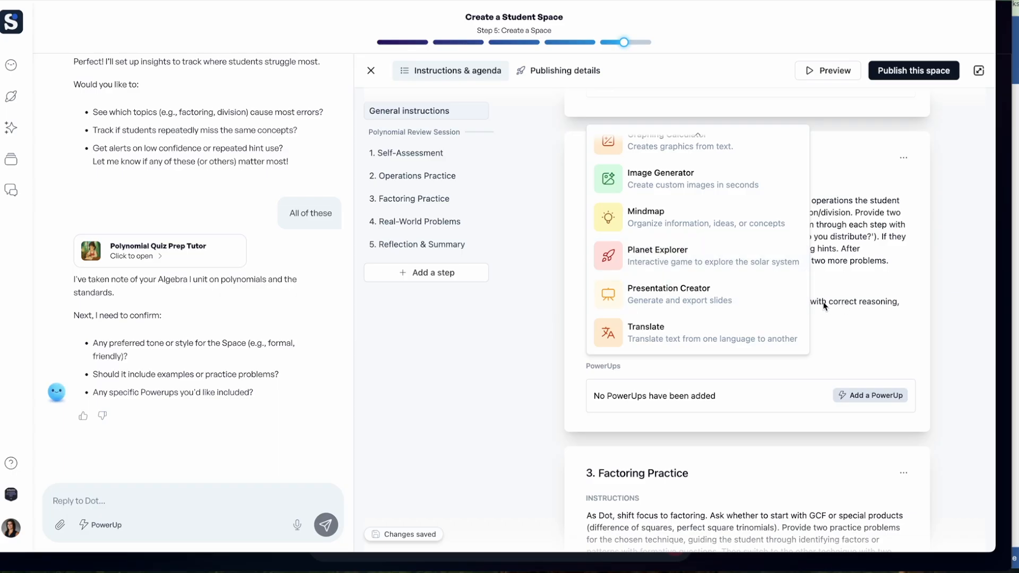
scroll(674, 244, up, 3)
click(674, 243)
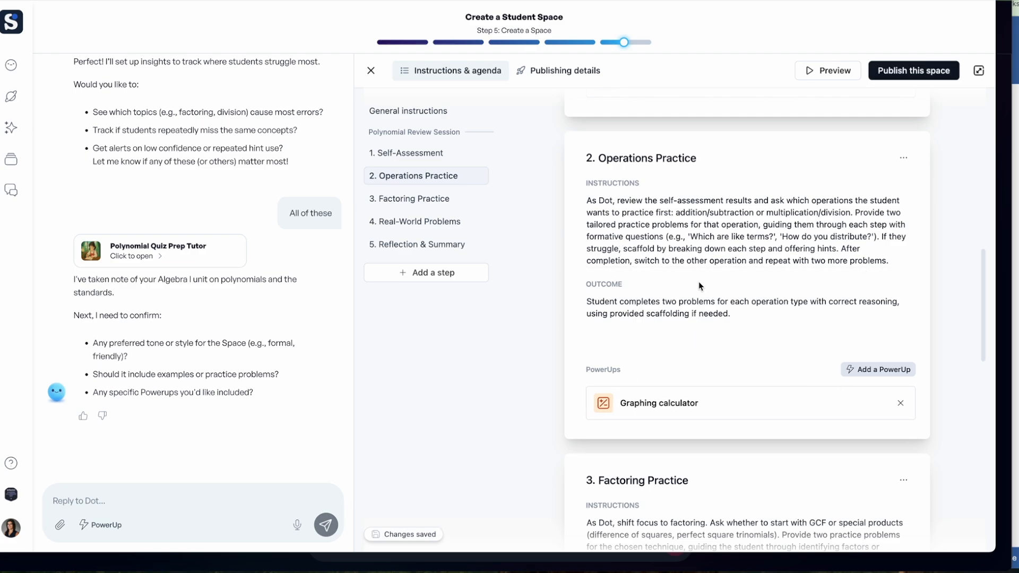
Step: Add the Doodleboard PowerUp to the Factoring Practice step
scroll(699, 281, down, 5)
scroll(698, 281, down, 5)
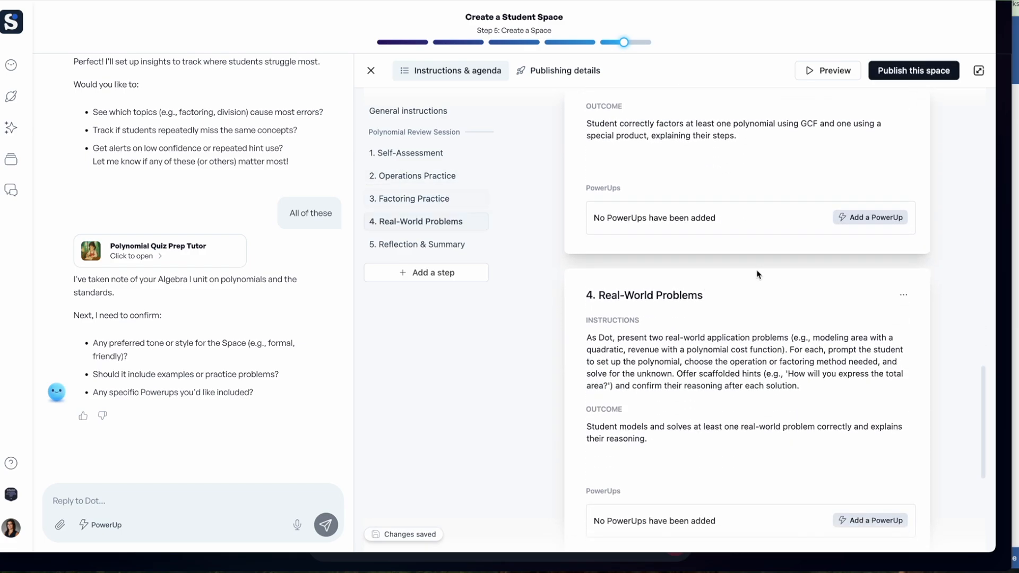
click(873, 216)
click(686, 287)
scroll(685, 291, up, 3)
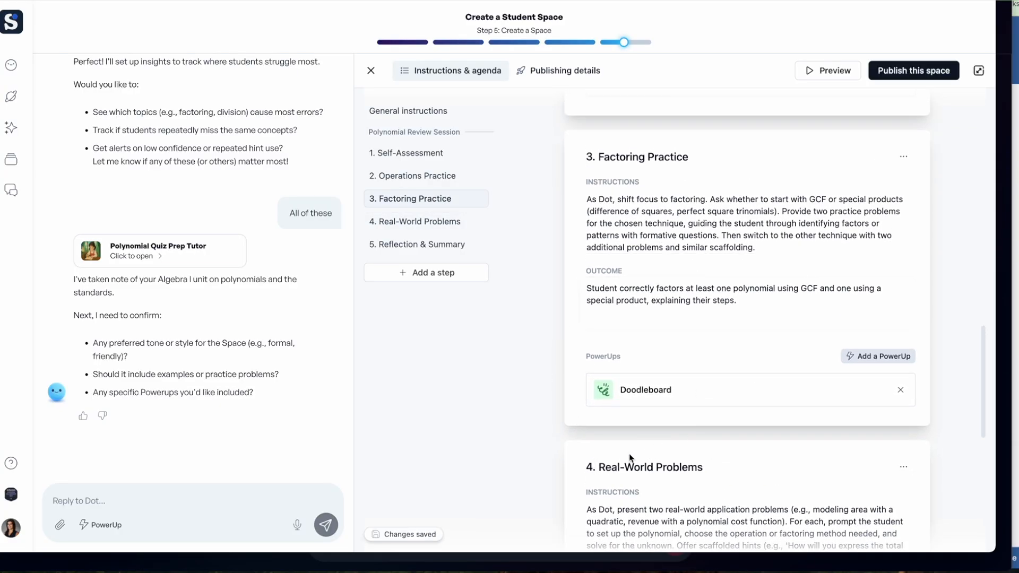
Step: Remove the Document generator PowerUp from the Self-Assessment step
scroll(629, 455, down, 7)
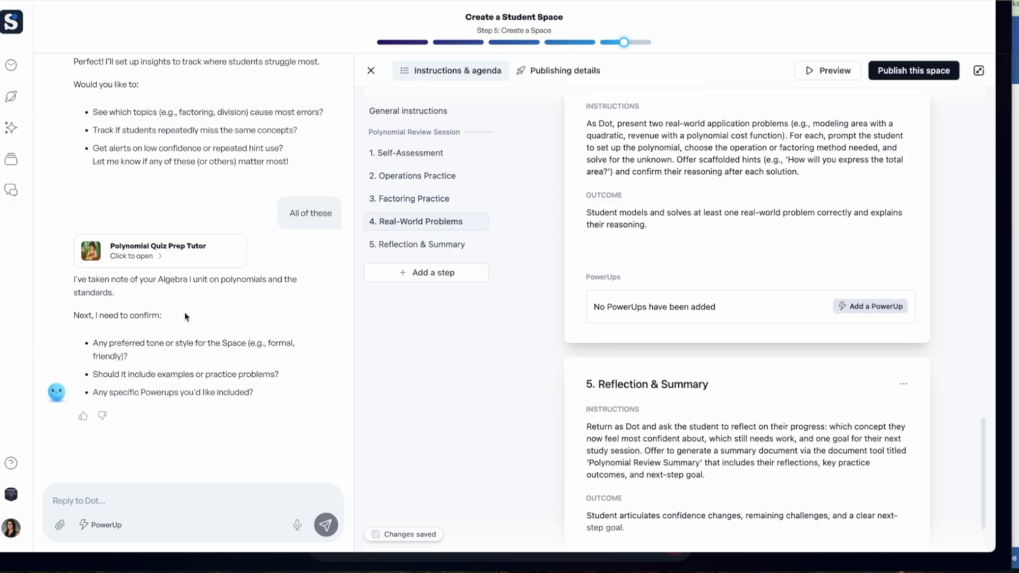
scroll(812, 270, up, 12)
scroll(817, 267, up, 11)
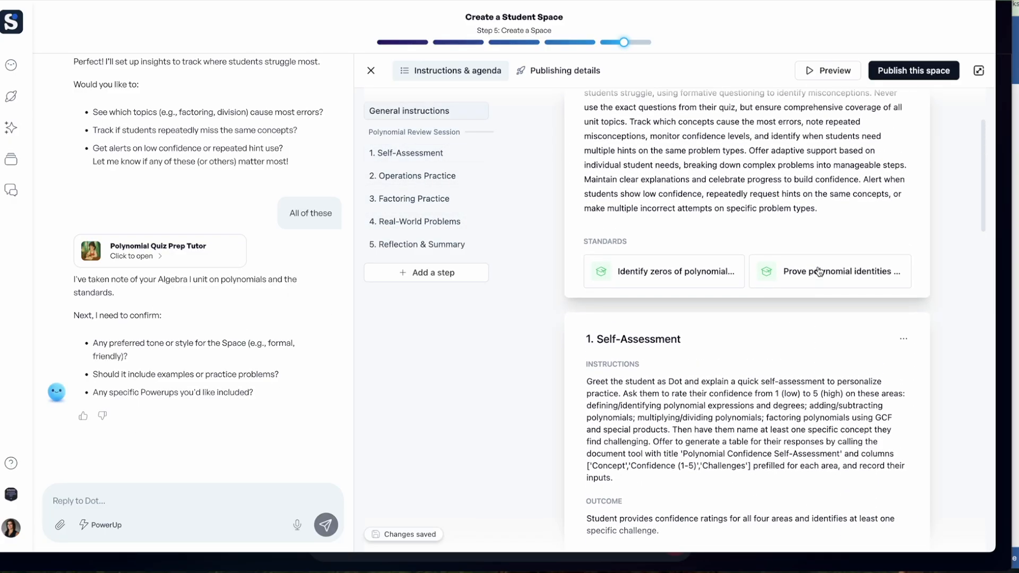
scroll(817, 267, down, 6)
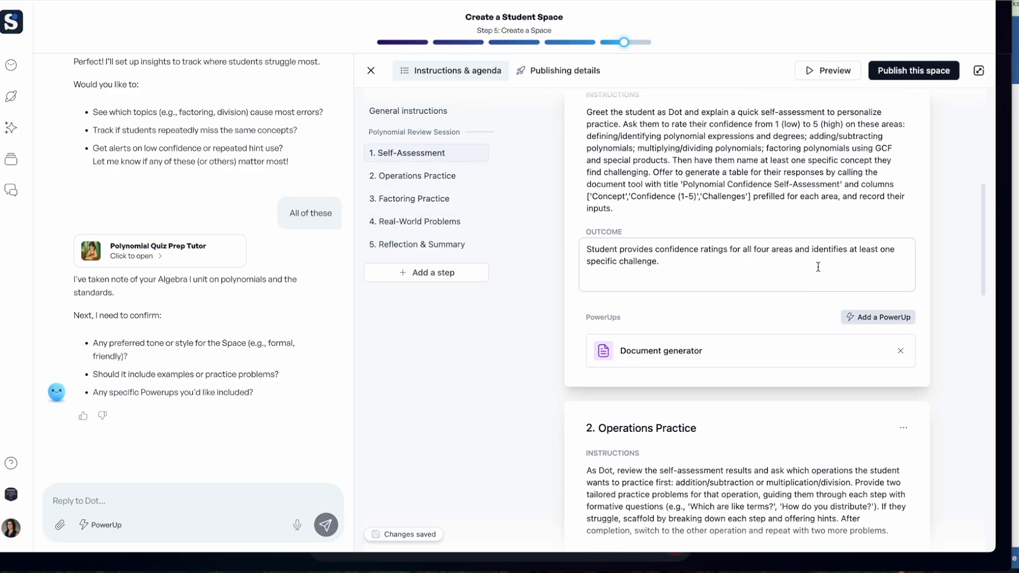
click(901, 349)
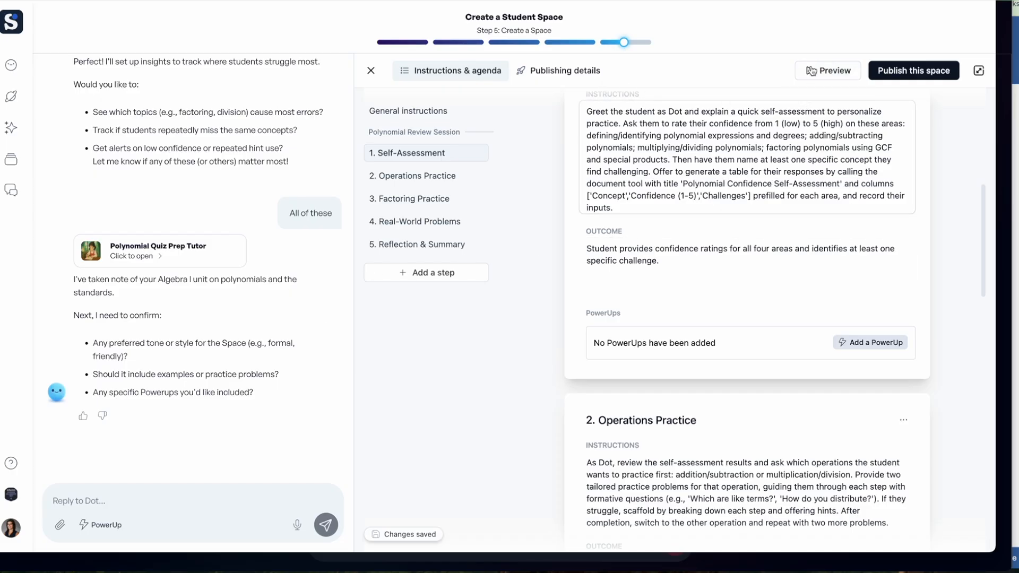
Step: Preview the Space as students see it, close the preview and open the publishing details
click(835, 71)
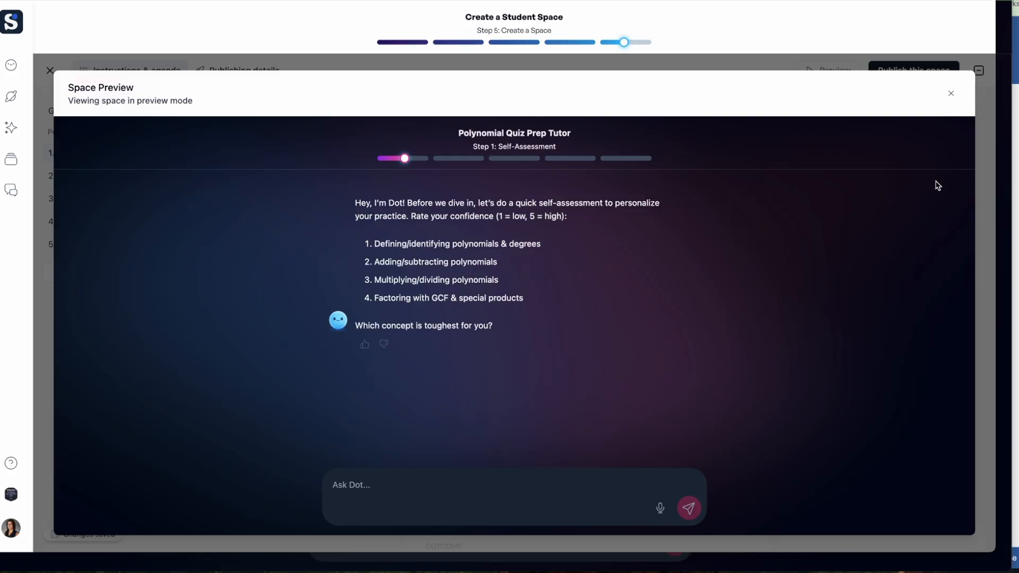
click(951, 94)
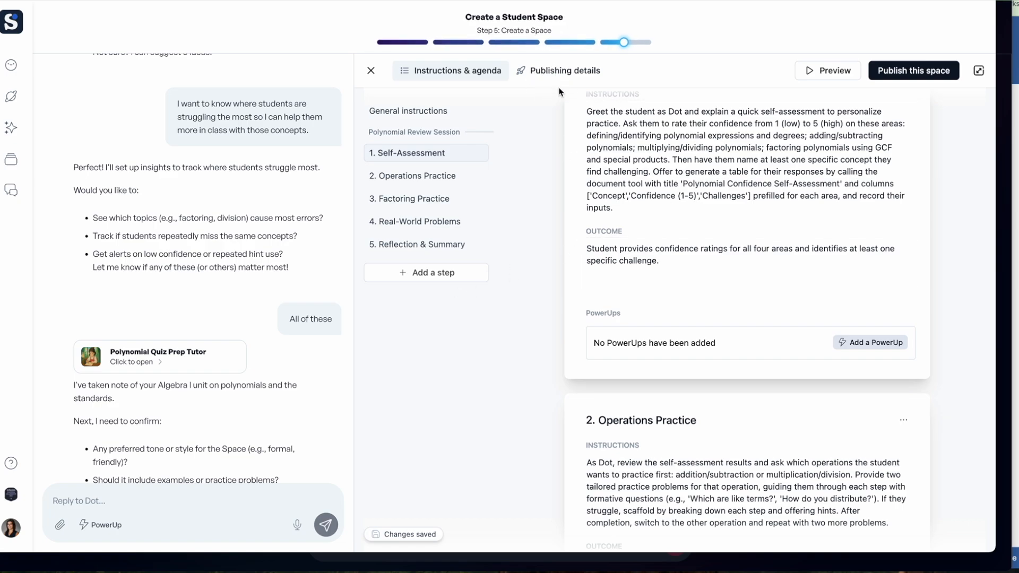
click(543, 74)
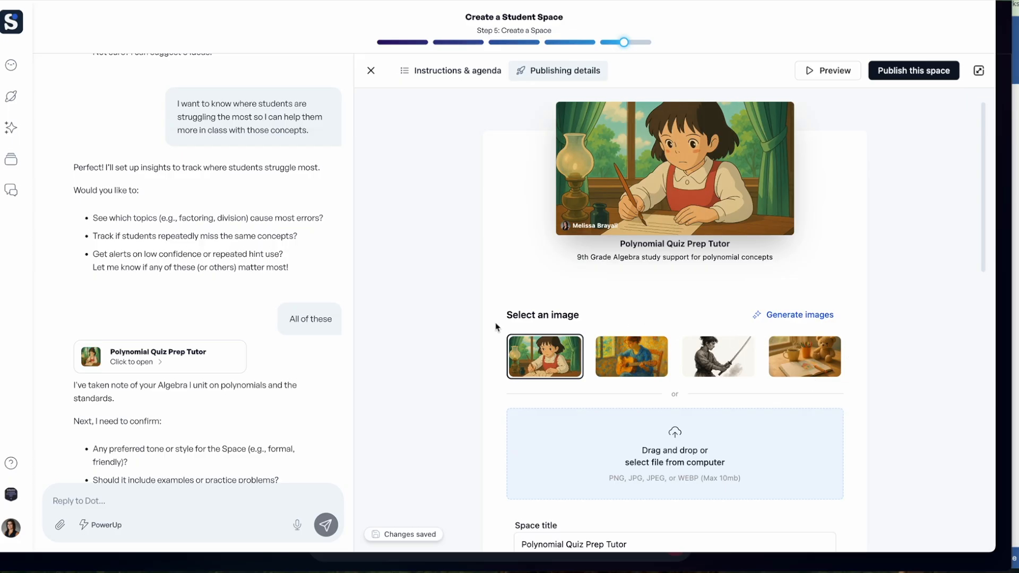
Step: Try the alternative cover images for the Space and reselect the picture of the girl writing at a desk
click(628, 366)
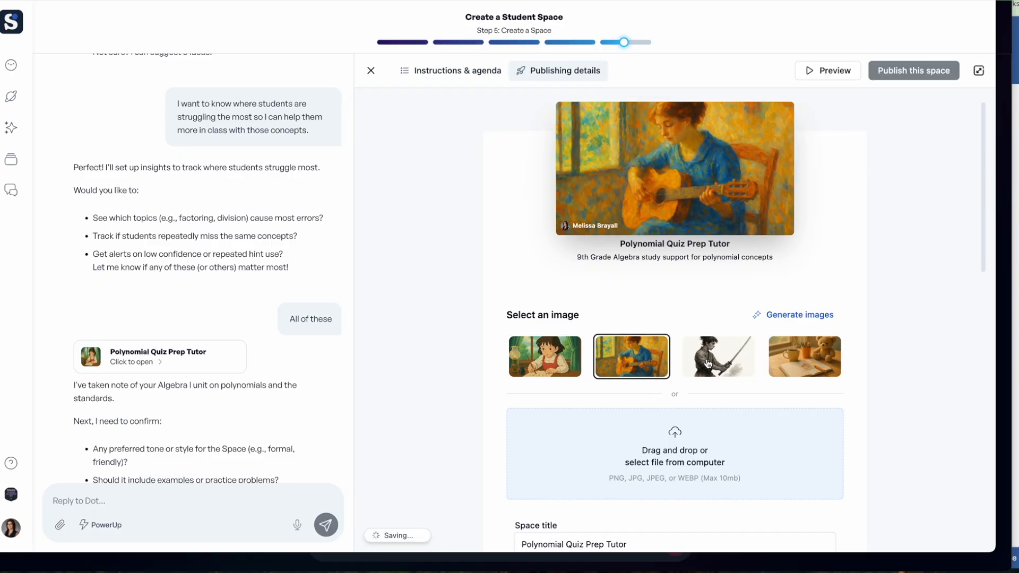
click(732, 367)
click(808, 370)
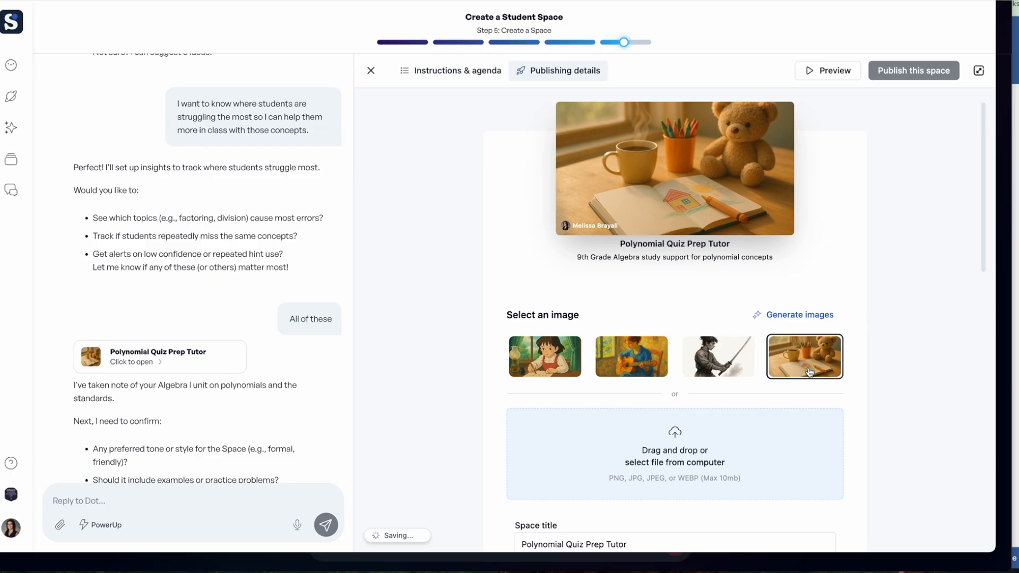
click(568, 354)
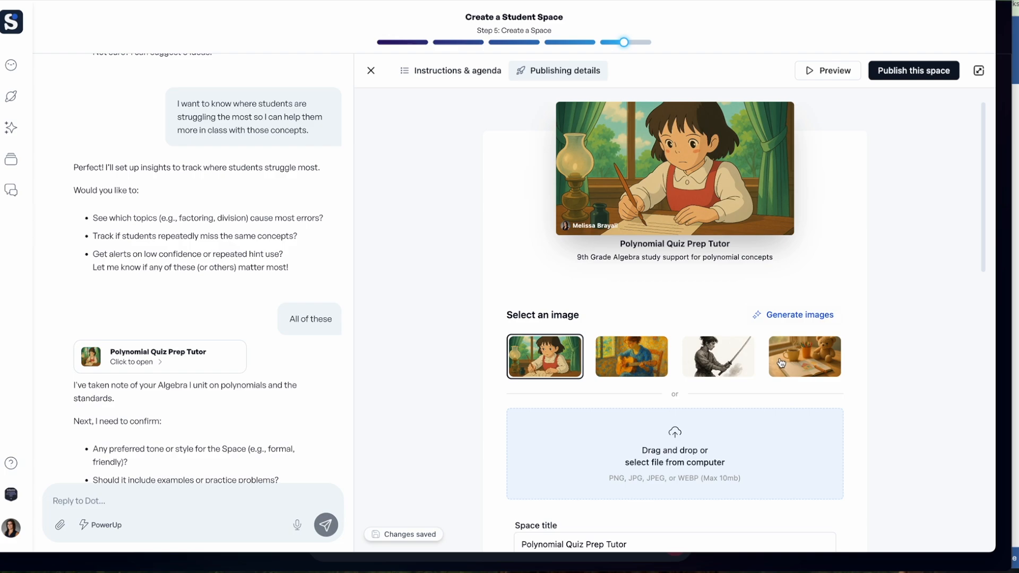
scroll(650, 466, down, 2)
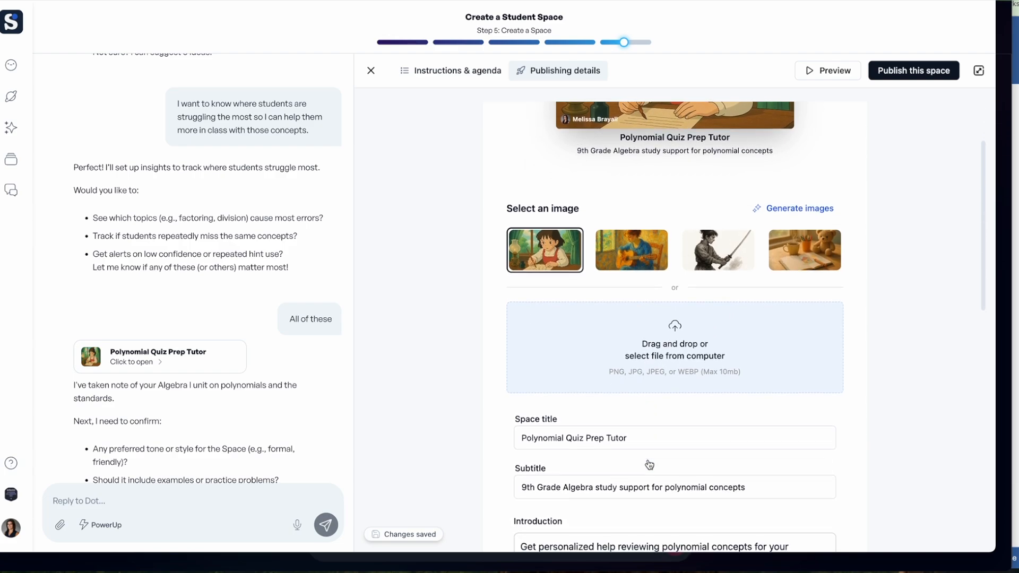
scroll(650, 465, up, 1)
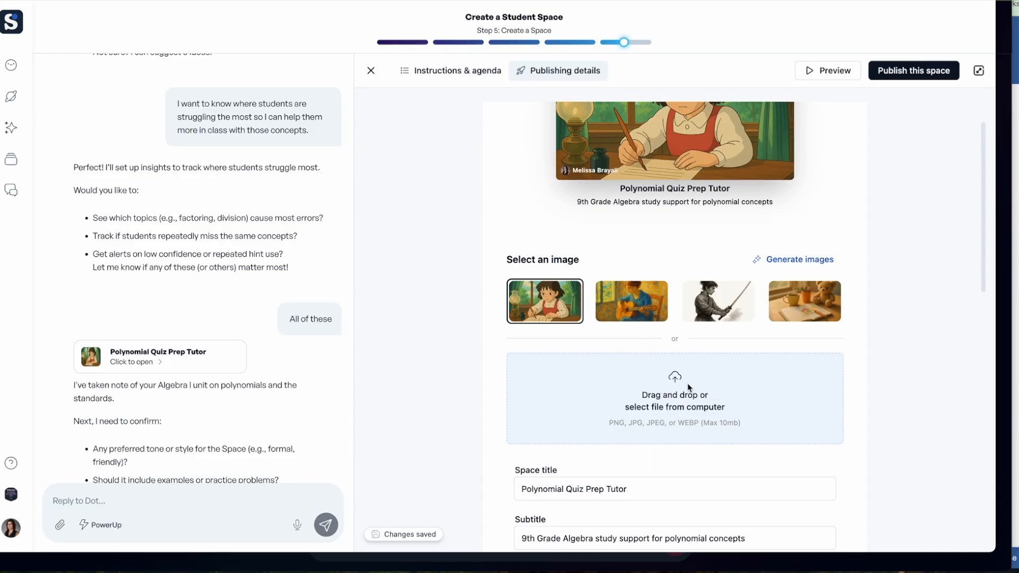
scroll(642, 218, up, 1)
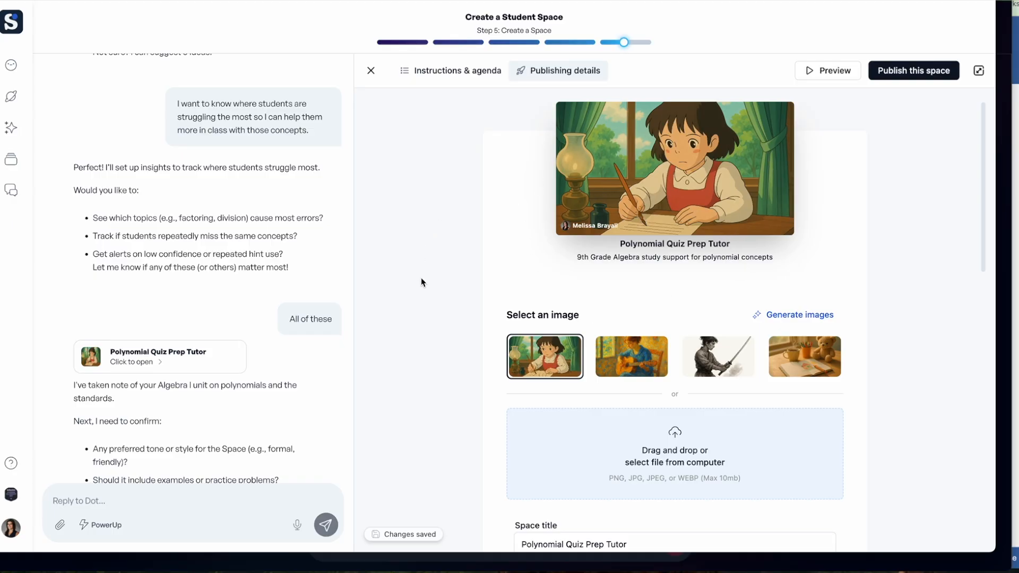
click(798, 366)
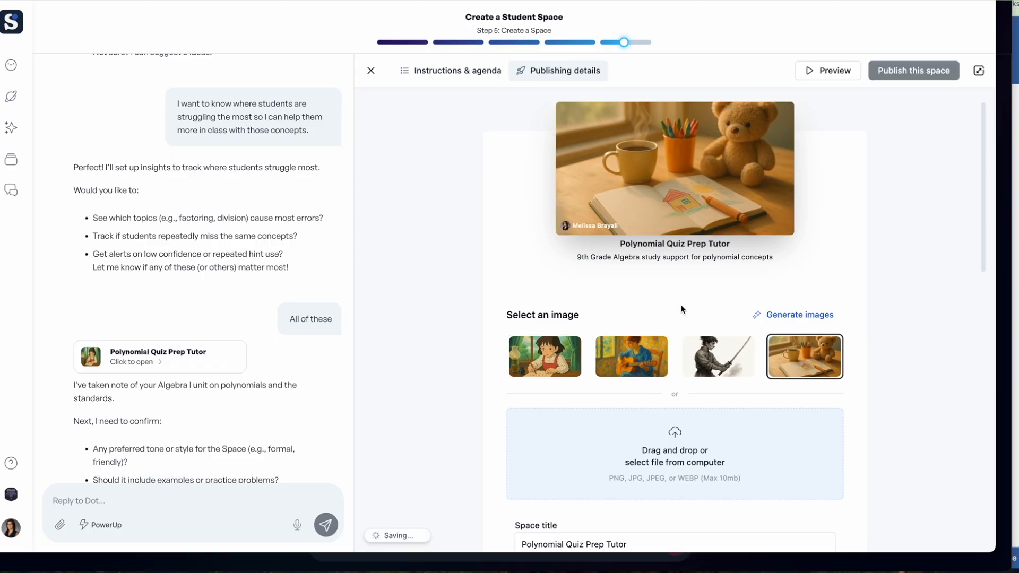
click(729, 369)
click(535, 356)
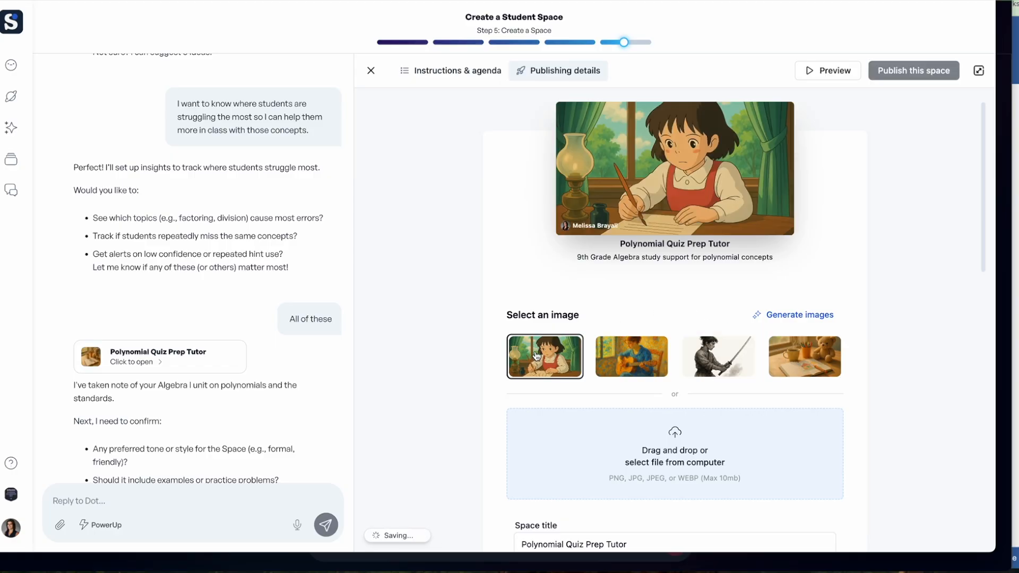
Step: Review the Space's title, subtitle, introduction, about text and student grade level in the publishing details
scroll(537, 356, down, 3)
scroll(537, 356, down, 5)
scroll(537, 356, up, 2)
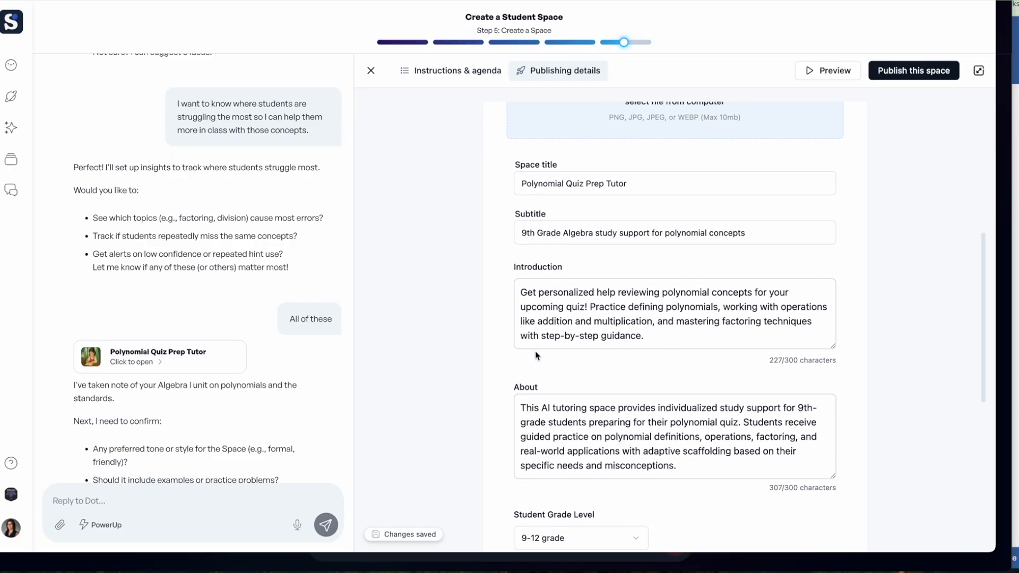
scroll(536, 356, up, 2)
scroll(522, 345, down, 5)
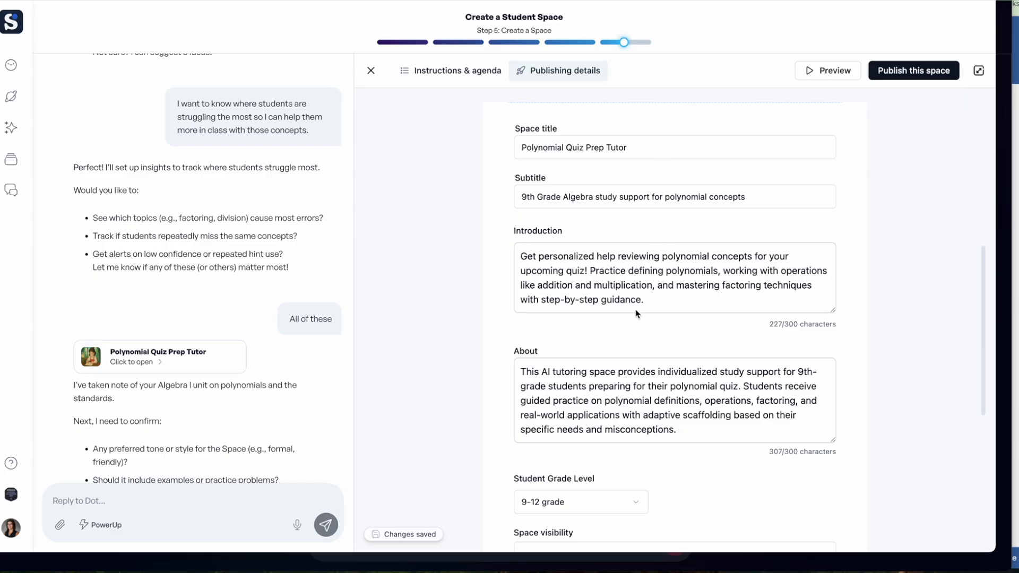
scroll(565, 283, down, 3)
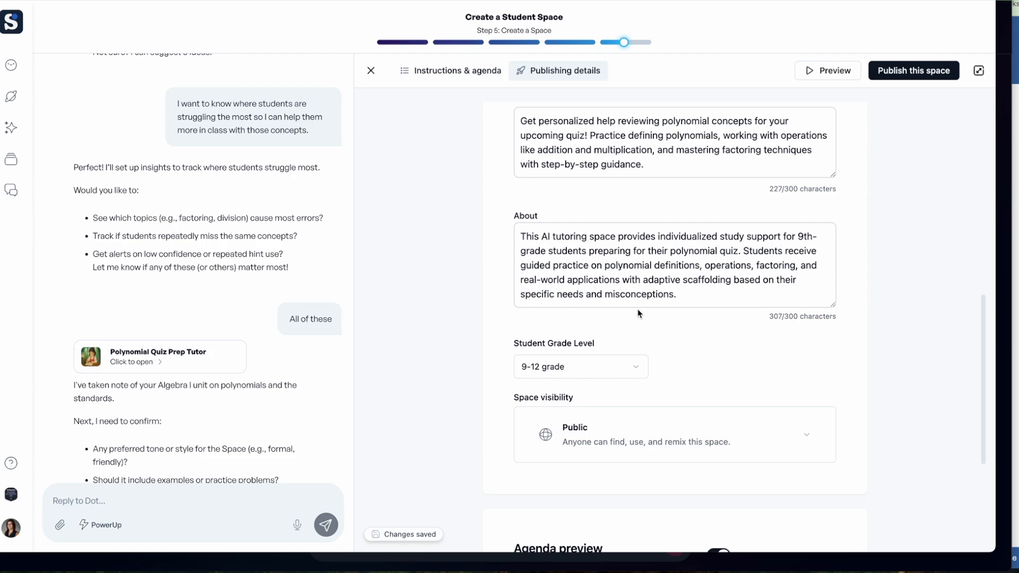
scroll(638, 313, down, 2)
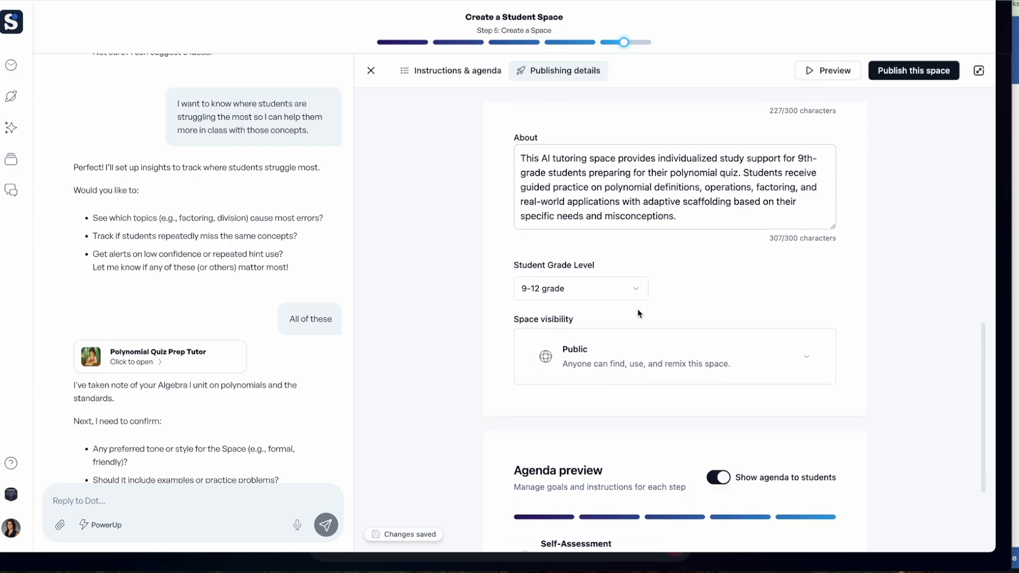
scroll(651, 322, down, 1)
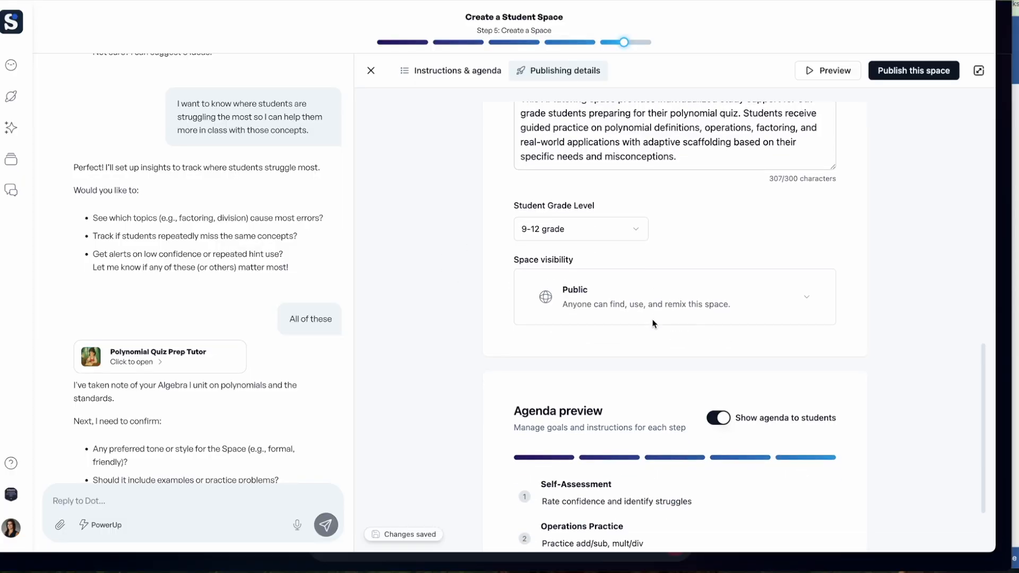
Step: Check the available Space visibility options and review the agenda preview shown to students
scroll(652, 320, down, 1)
click(566, 227)
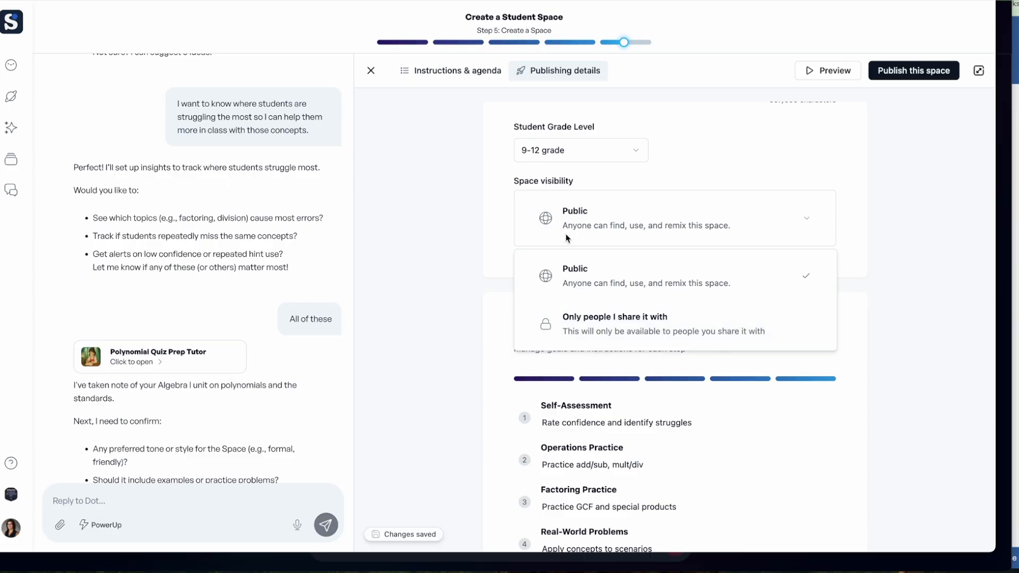
click(499, 249)
scroll(499, 248, down, 1)
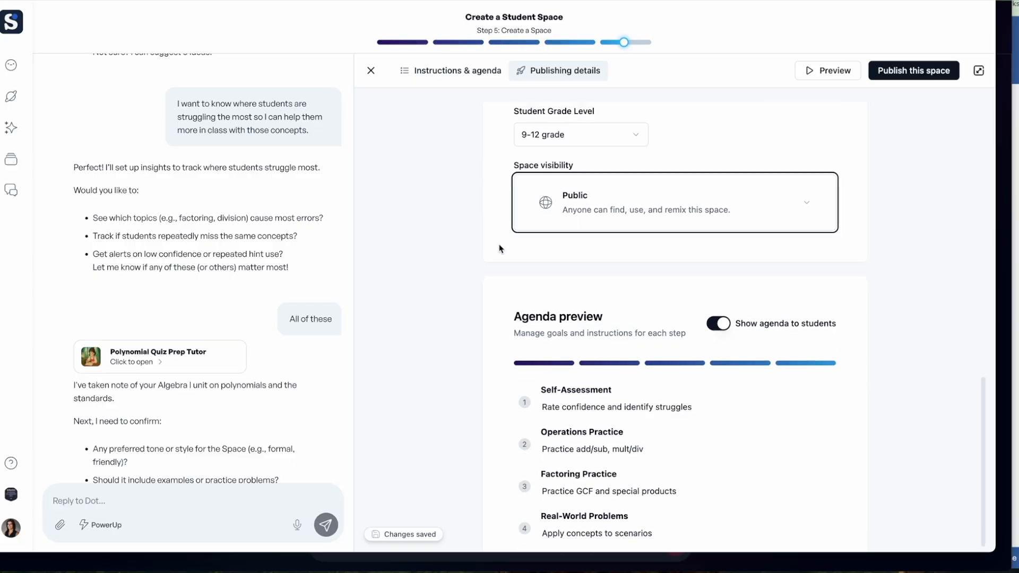
scroll(499, 249, down, 3)
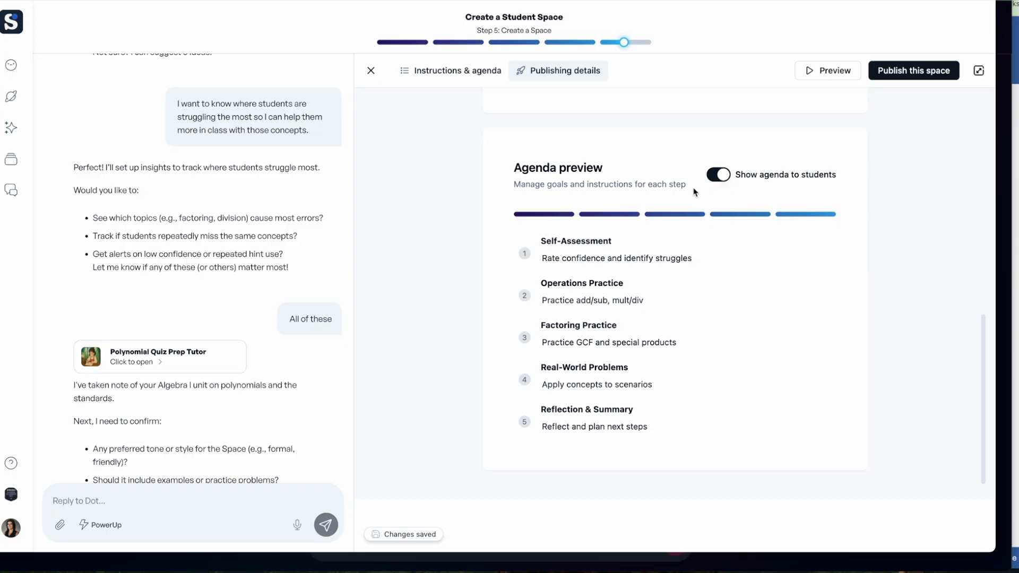
Step: Publish the Space and review its agenda, PowerUps and standards on the published page
scroll(696, 185, up, 10)
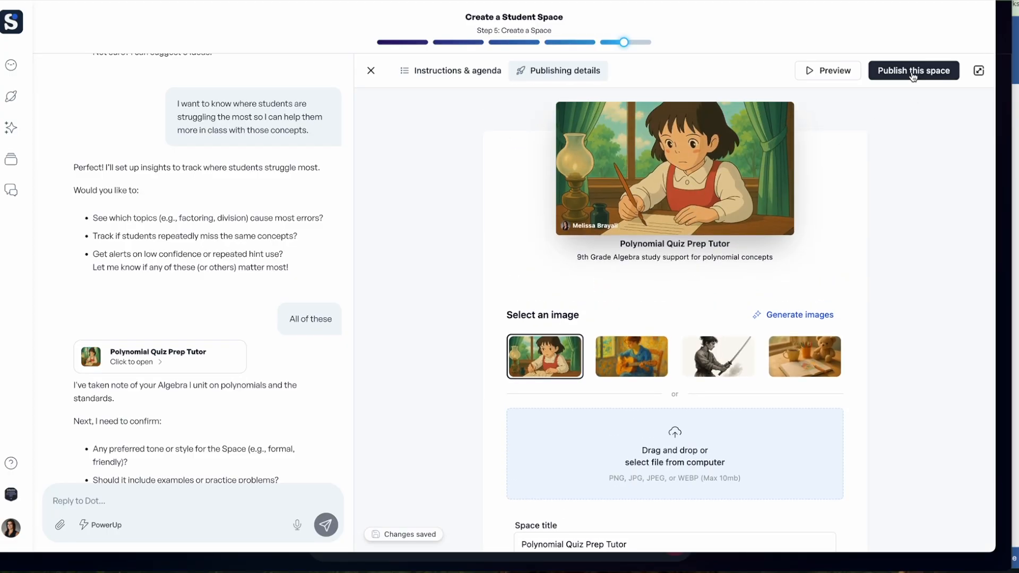
click(912, 72)
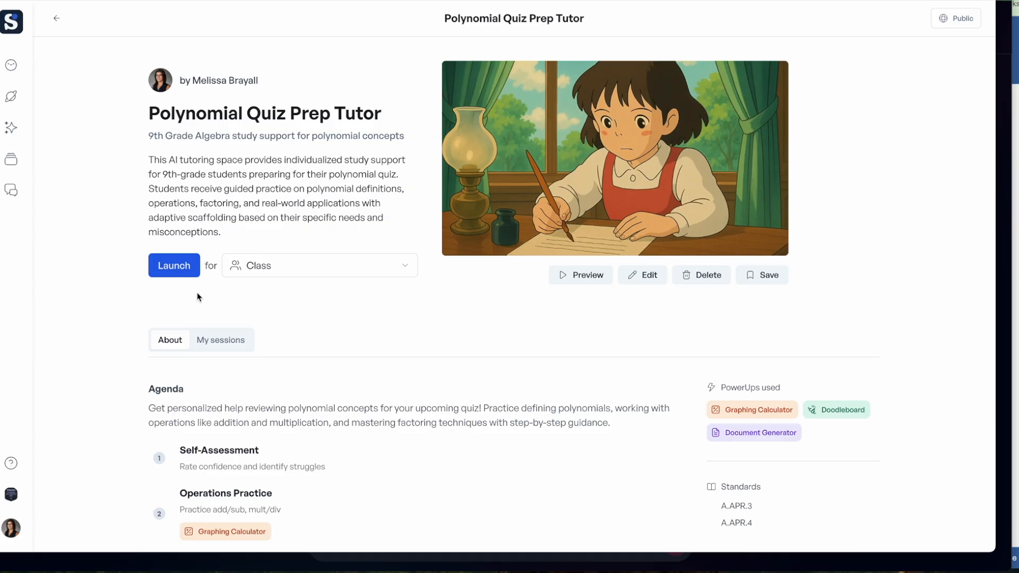
scroll(197, 294, down, 3)
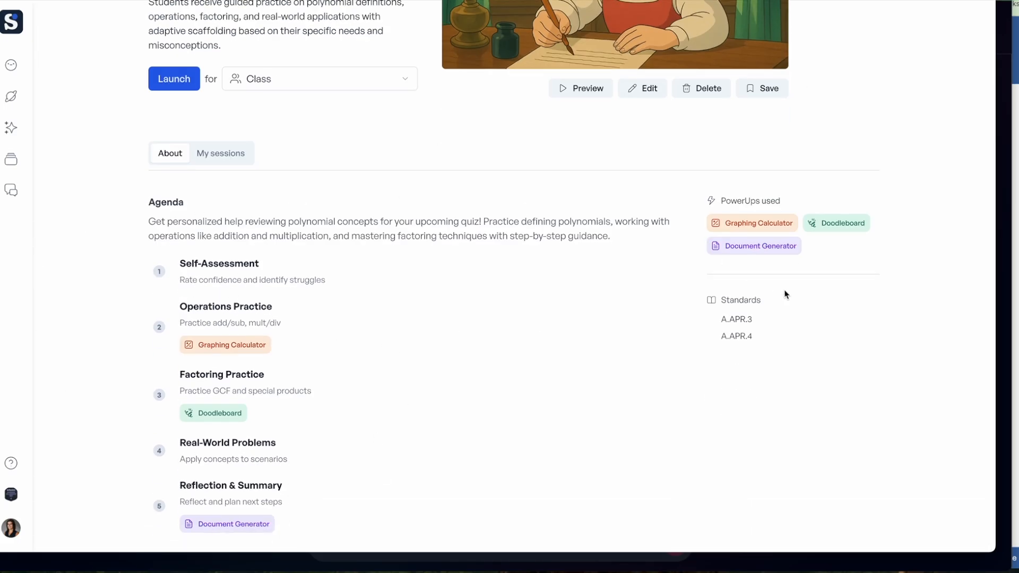
scroll(578, 231, up, 3)
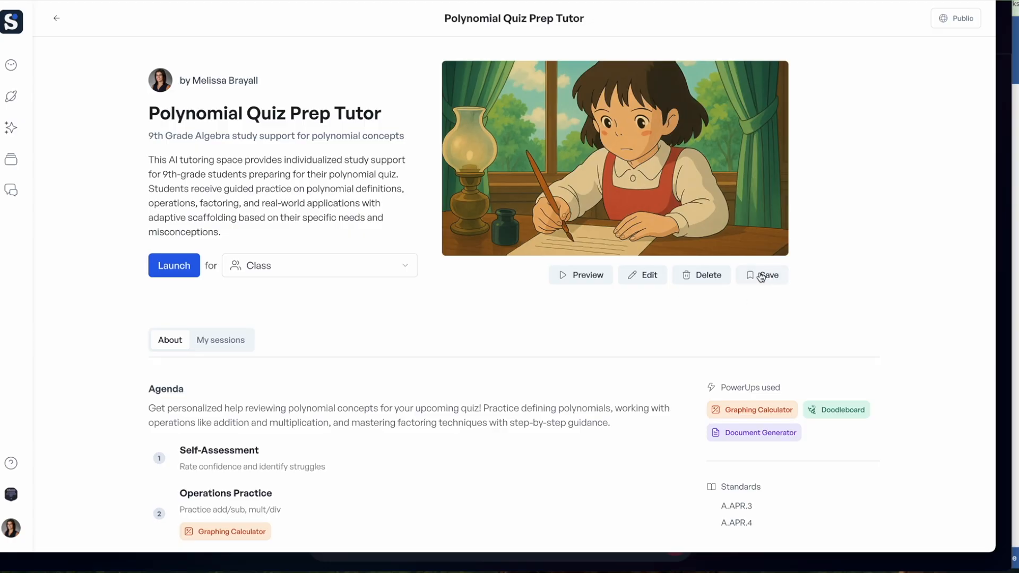
Step: Look through the saved collections and all resources in Organize, and return to the Polynomial Quiz Prep Tutor page
mouse_move(24, 143)
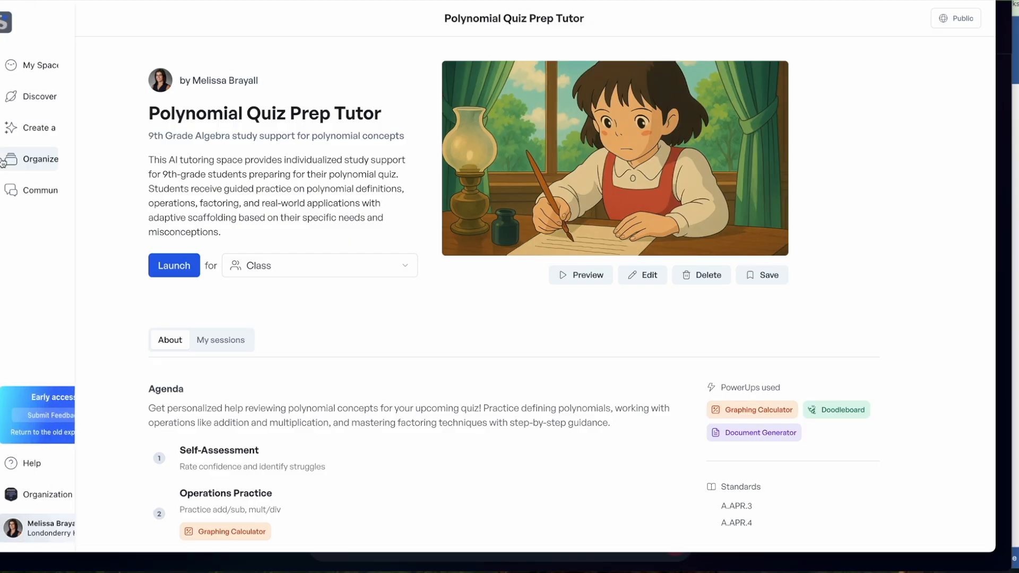
click(32, 159)
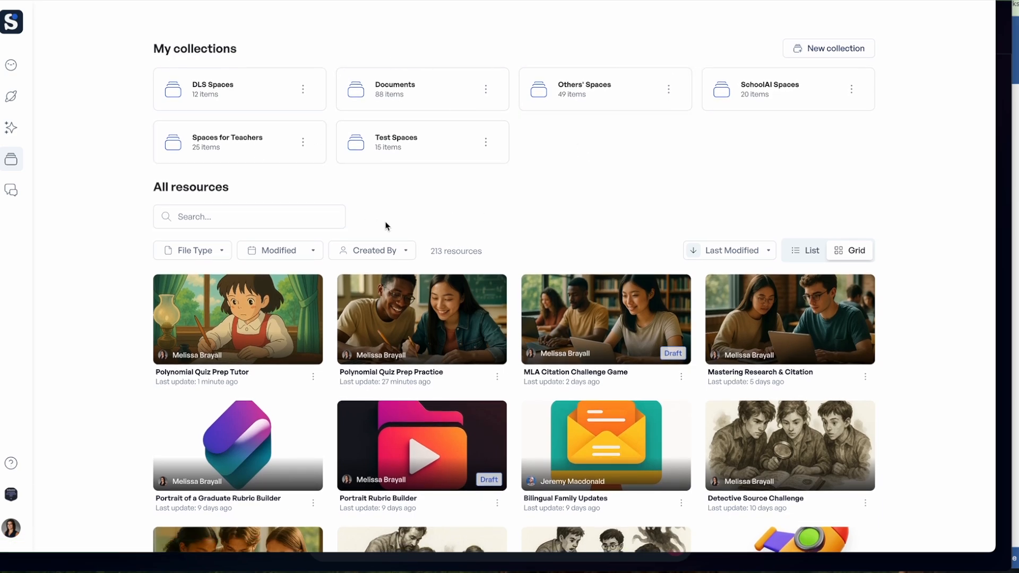
scroll(380, 248, down, 10)
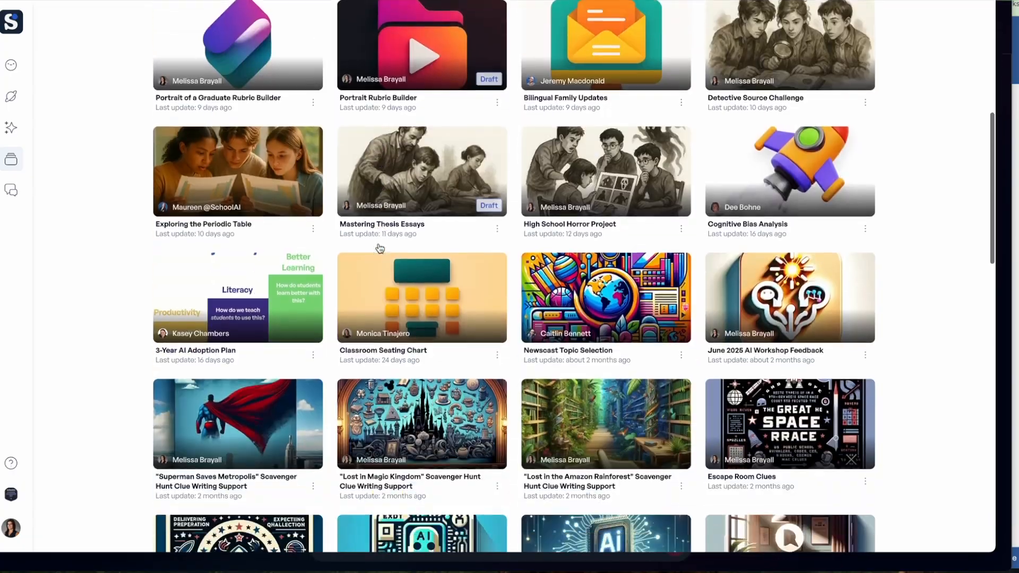
scroll(379, 248, down, 5)
scroll(380, 248, up, 20)
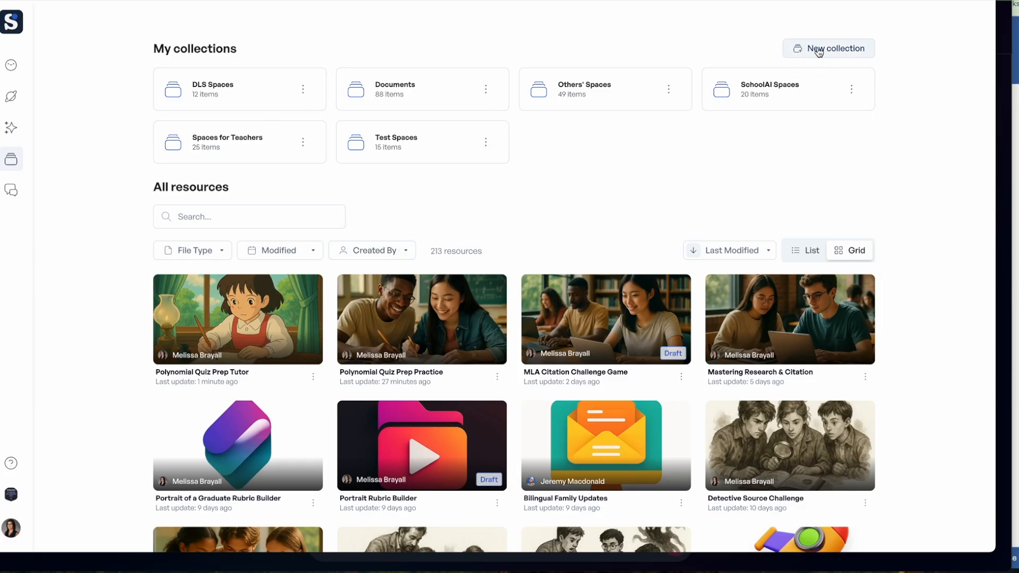
click(12, 96)
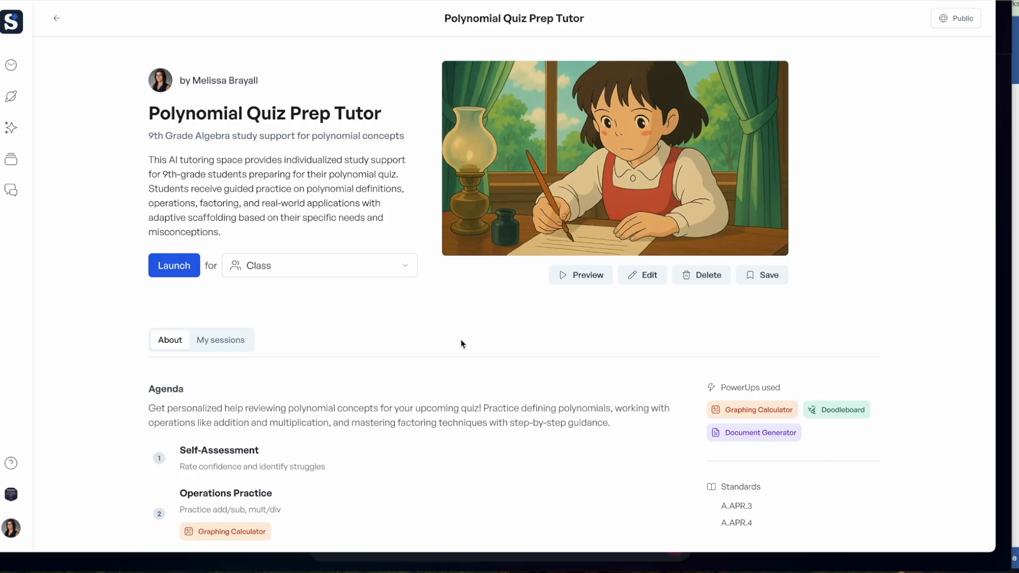
Step: Save the Polynomial Quiz Prep Tutor Space to the Test Spaces collection
click(762, 279)
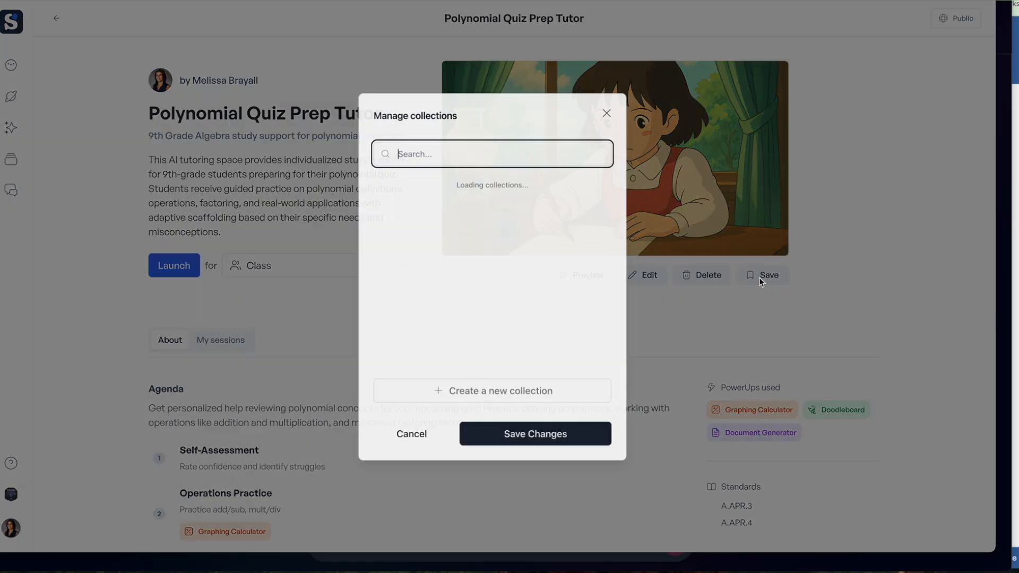
scroll(408, 349, down, 2)
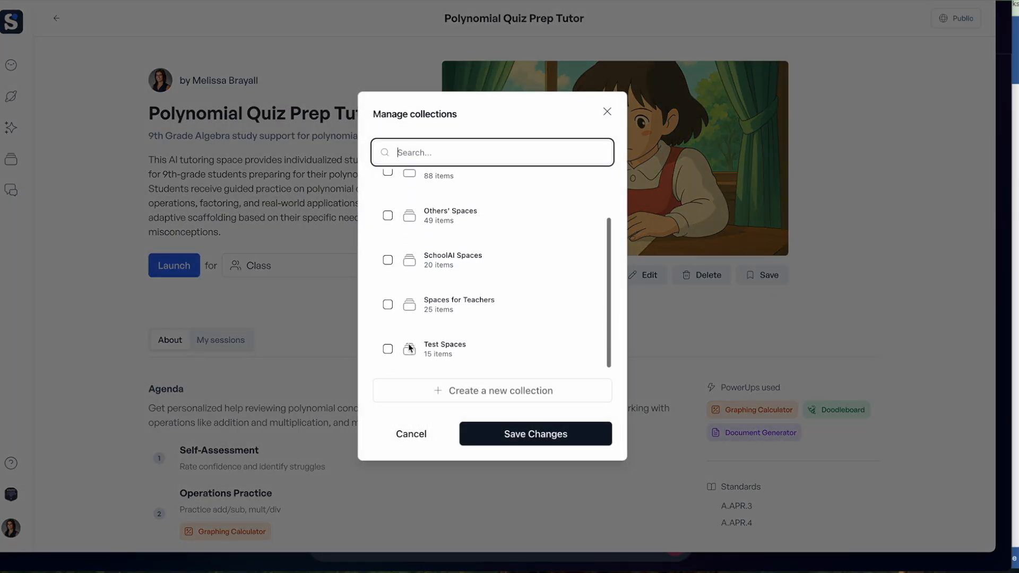
click(387, 349)
click(506, 434)
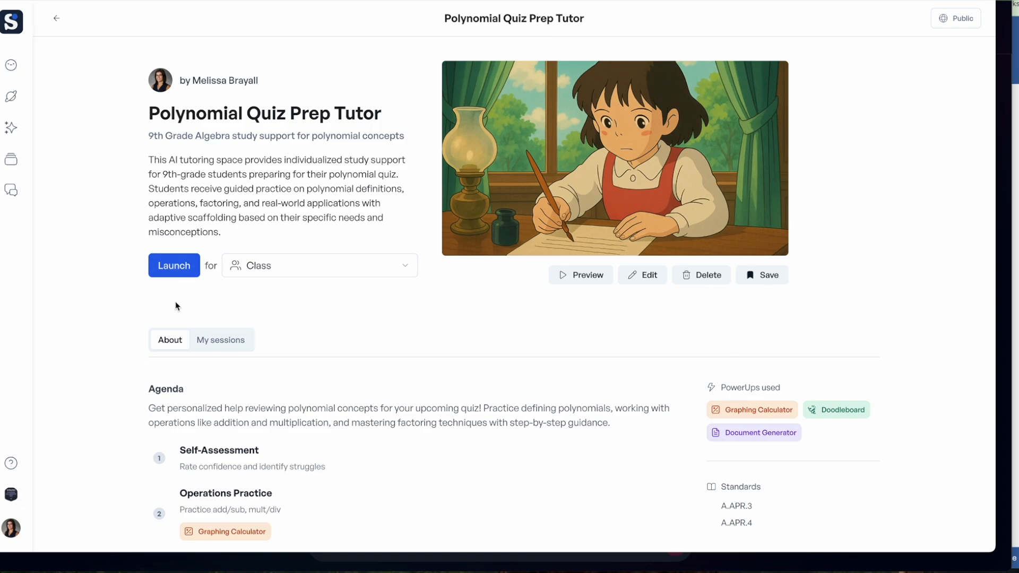
Step: Launch the Space for Class
click(259, 271)
click(251, 289)
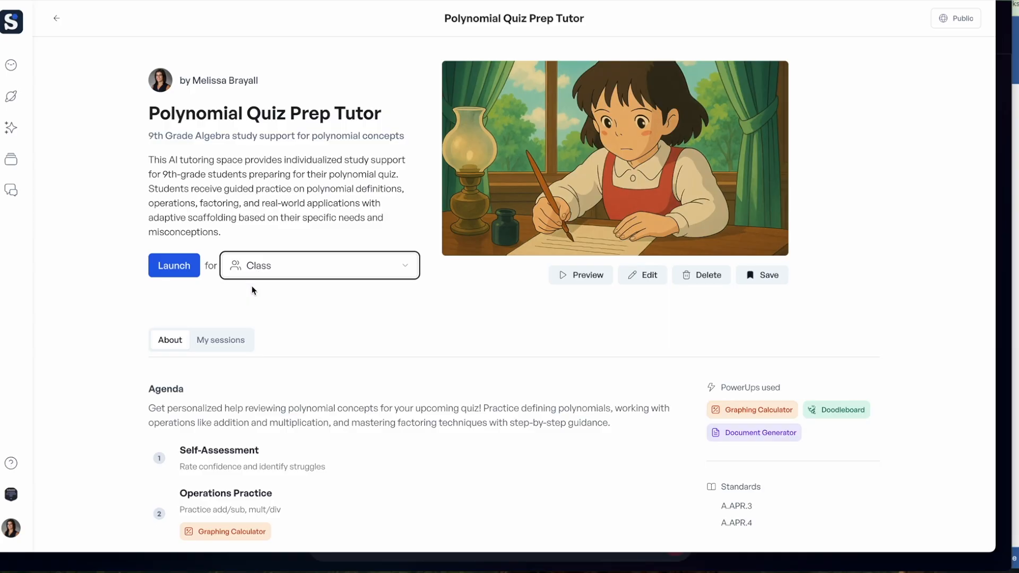
click(185, 273)
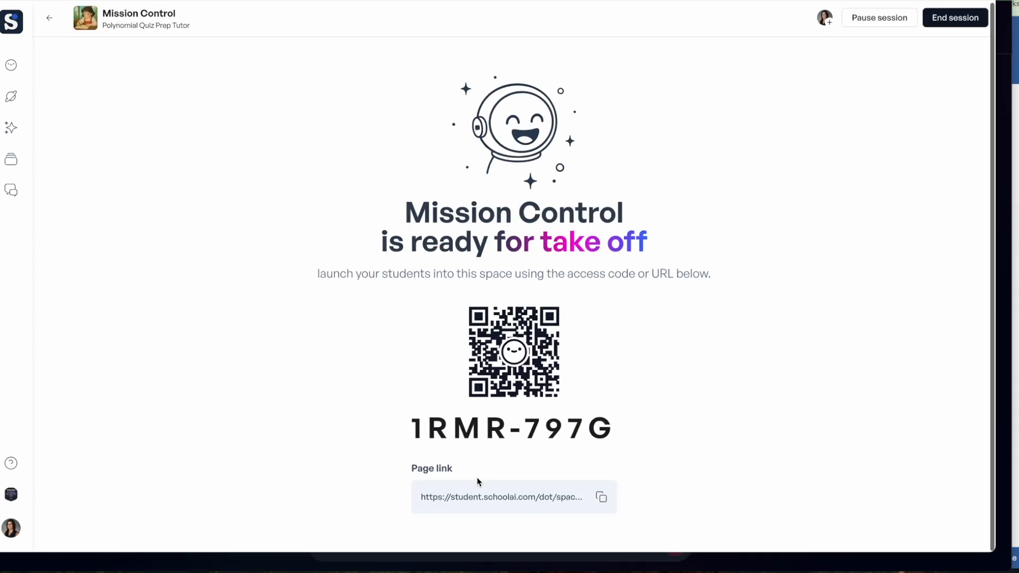
Step: Copy the session's page link, join the Space as a student, and return to Mission Control
click(601, 498)
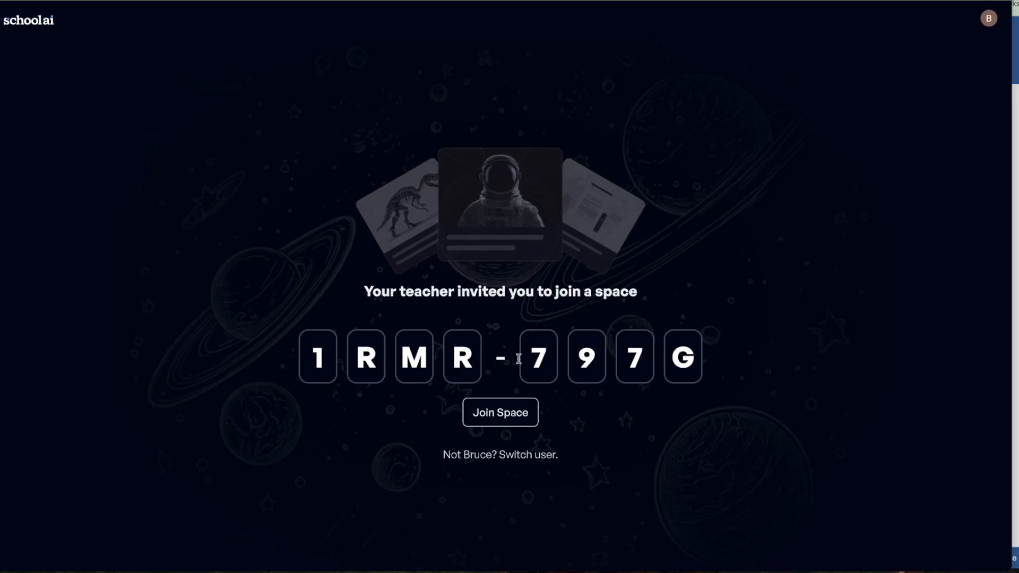
click(501, 412)
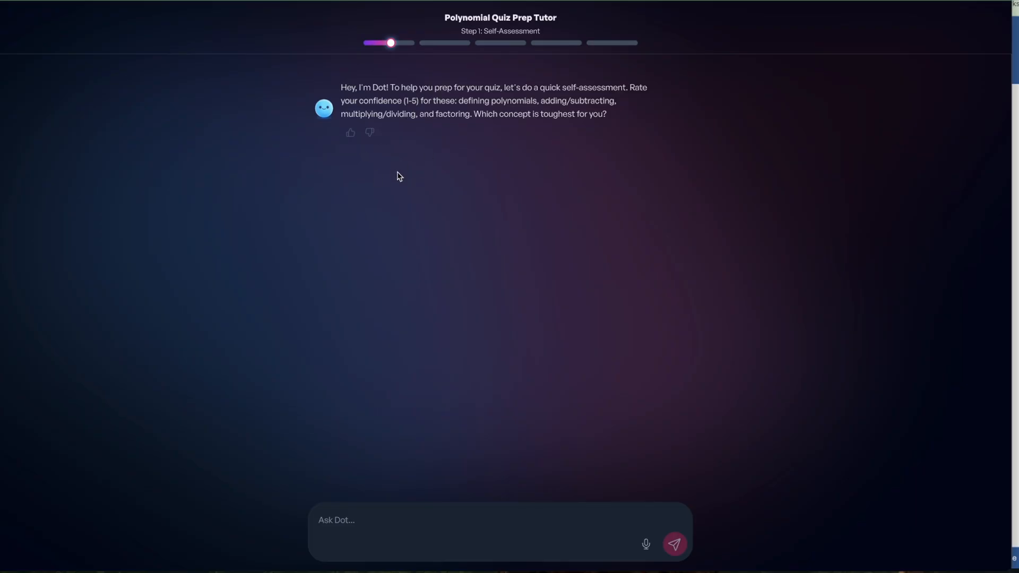
click(2, 175)
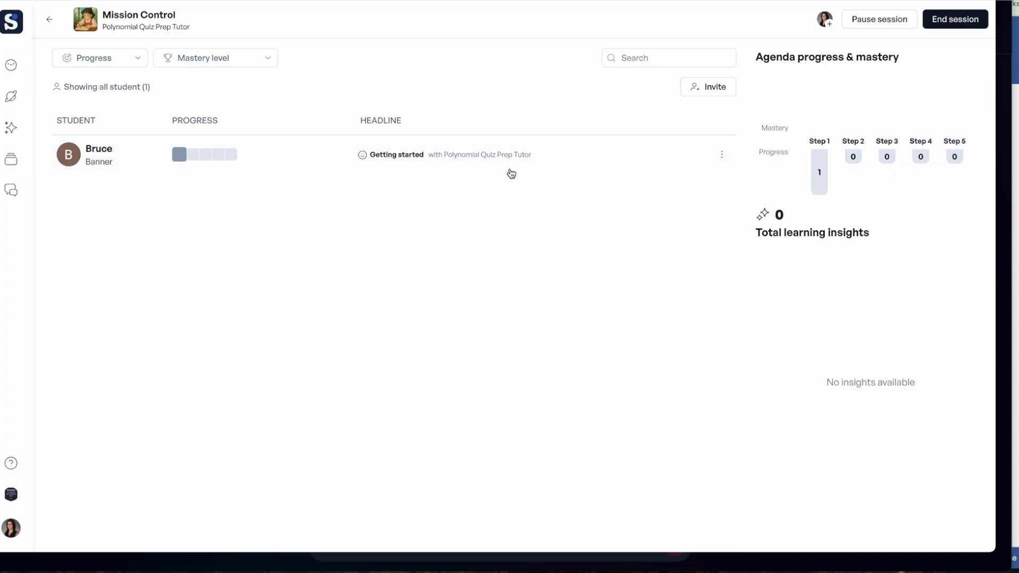
Step: Review the joined student's chat, alerts and insights in Mission Control, then close the details and check the agenda progress
click(298, 147)
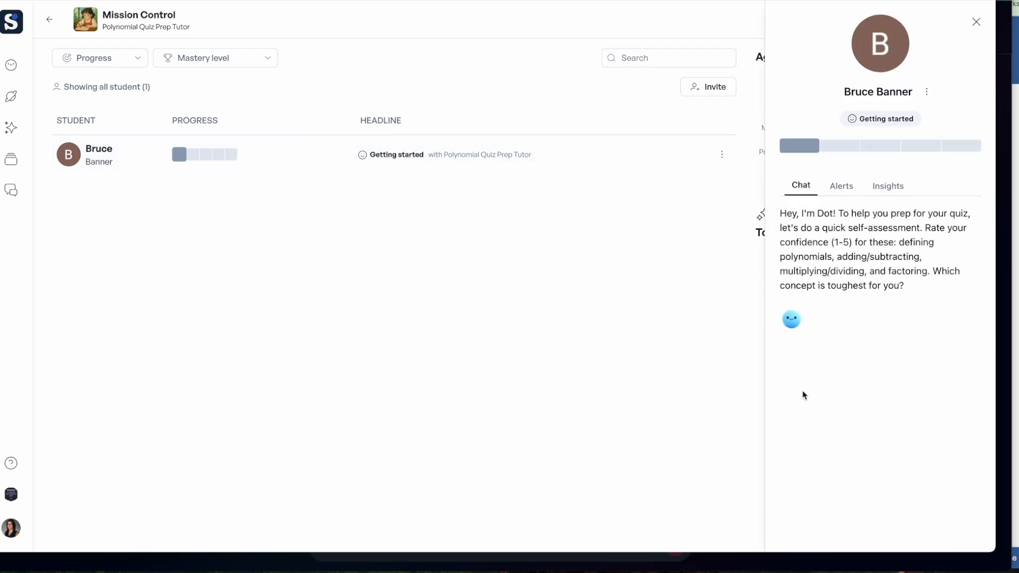
click(847, 189)
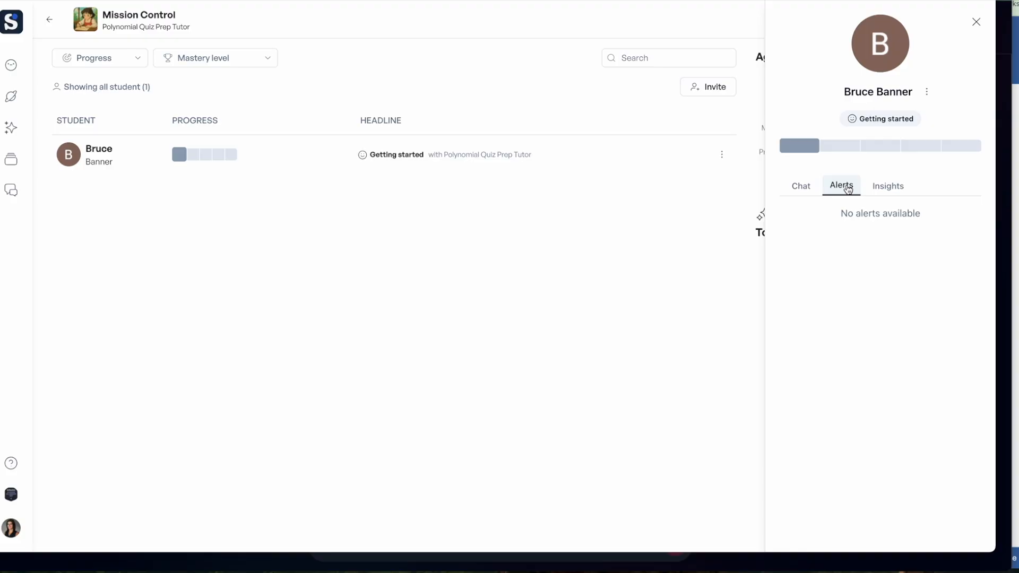
click(895, 190)
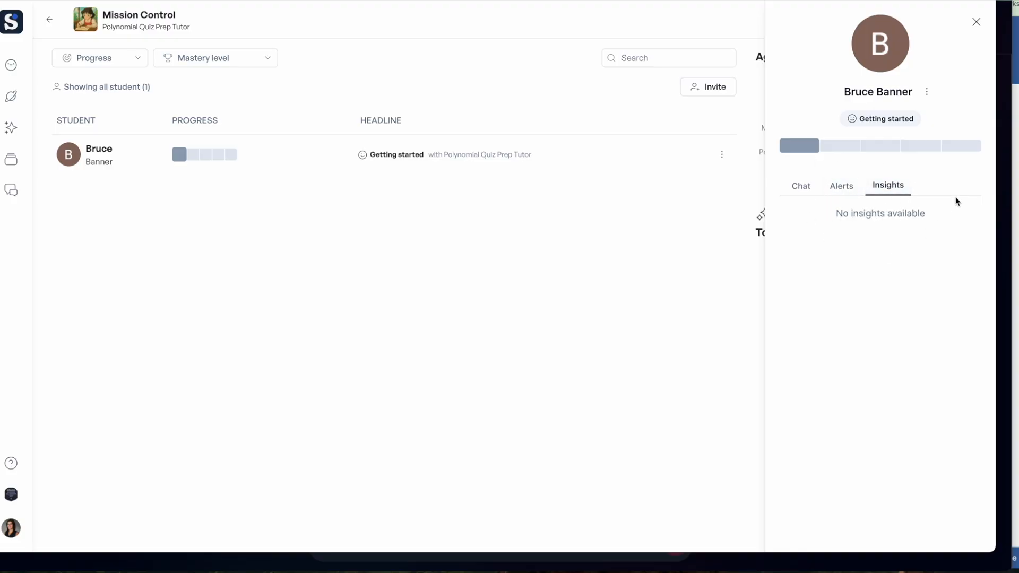
click(975, 22)
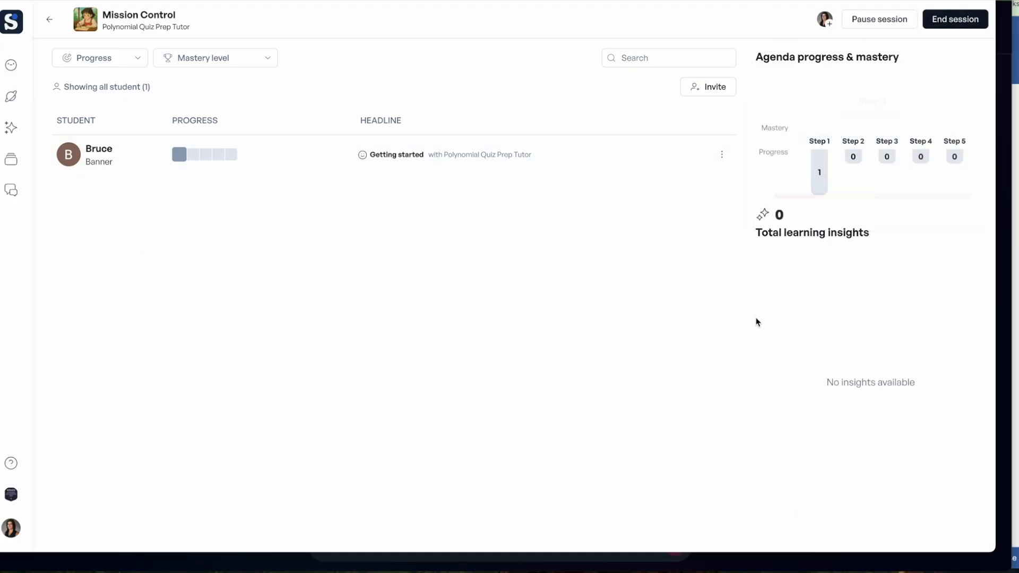
mouse_move(859, 173)
Step: Return to the Space's page, review its overview, and reopen the active session from its session list
click(50, 19)
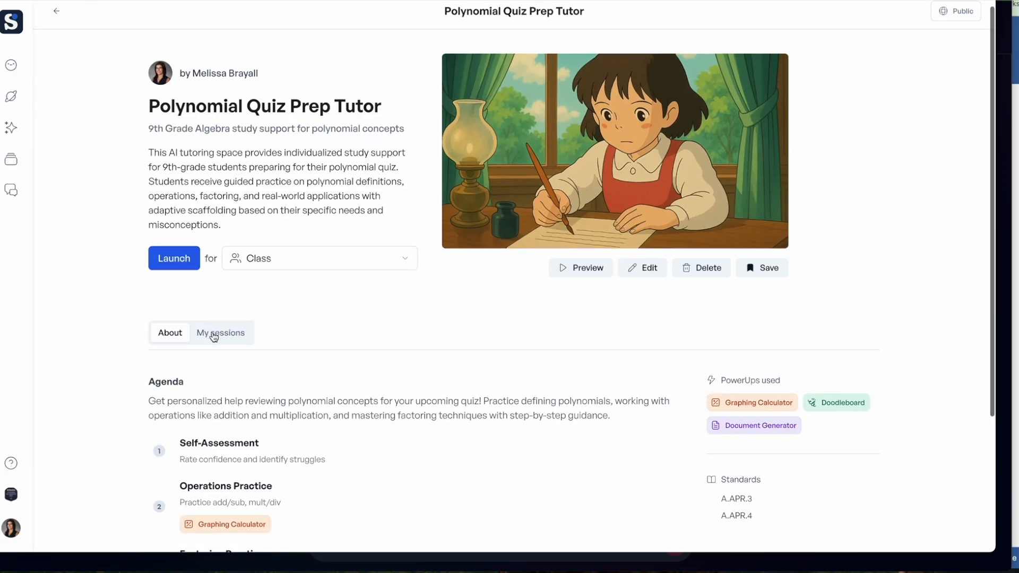
scroll(246, 340, down, 3)
scroll(213, 337, up, 3)
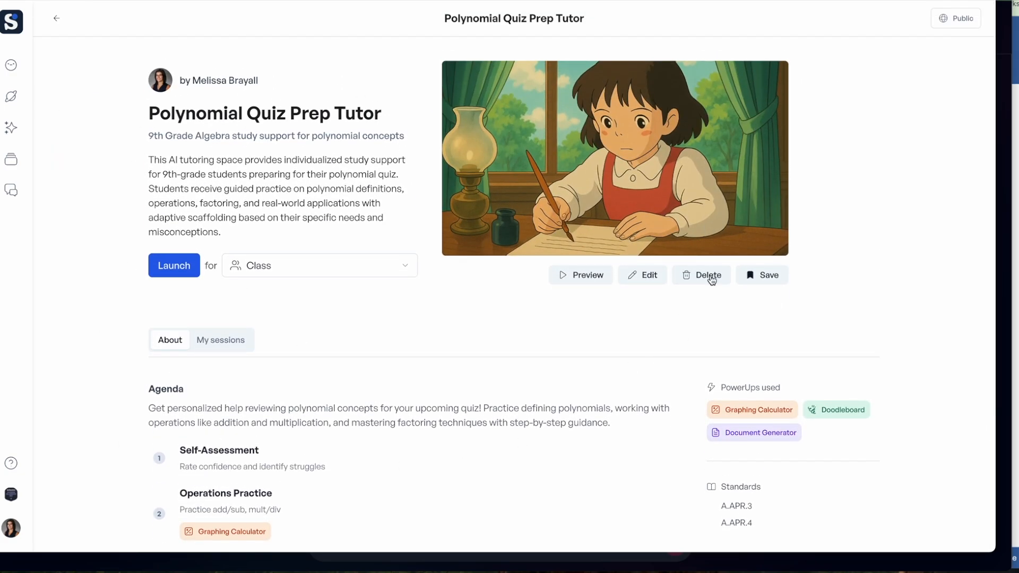
scroll(268, 443, down, 3)
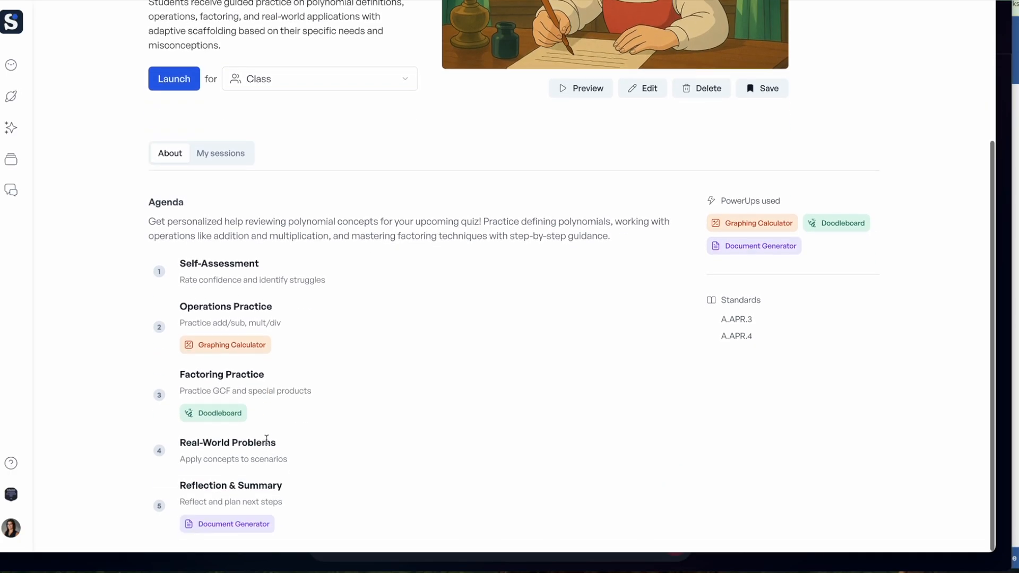
click(219, 153)
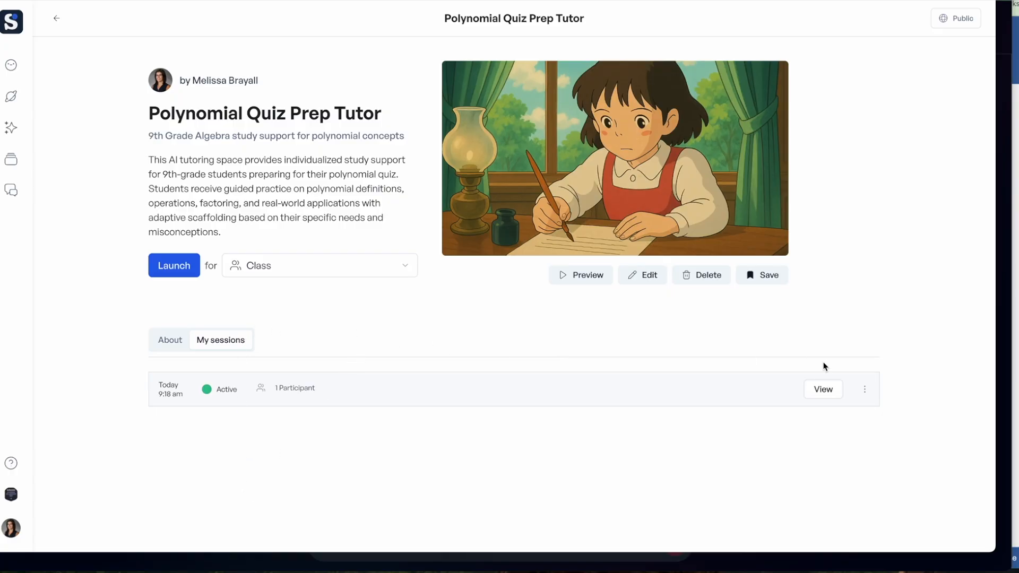
click(833, 401)
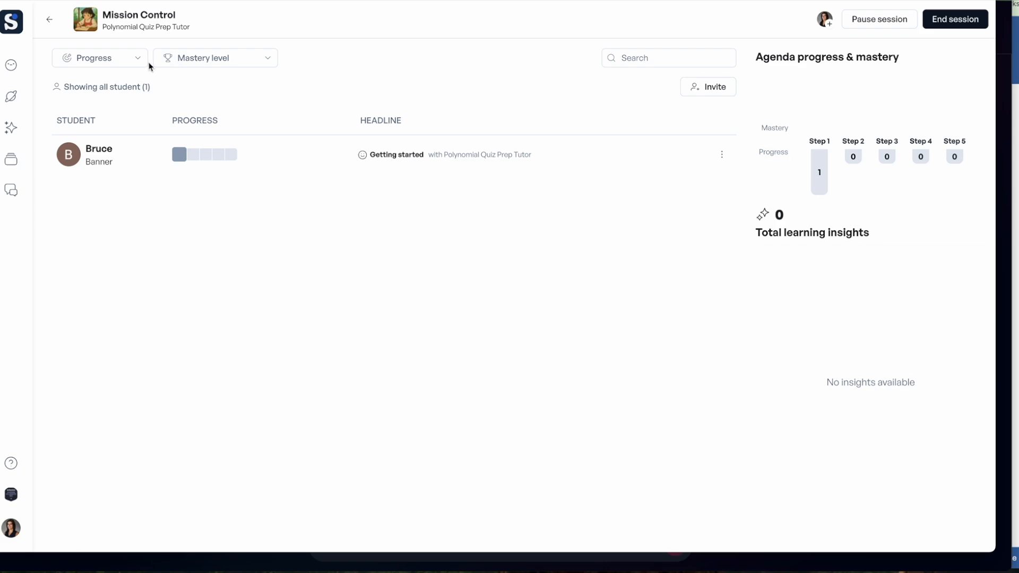
Step: Return to the Space's session list and check the management options for the active session without applying any
click(49, 19)
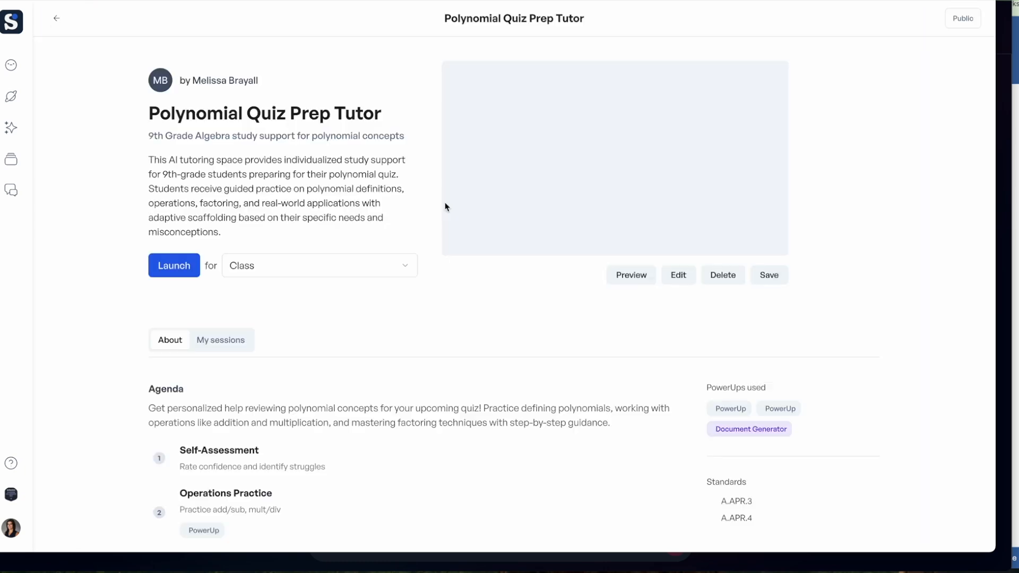
scroll(843, 447, down, 4)
click(227, 153)
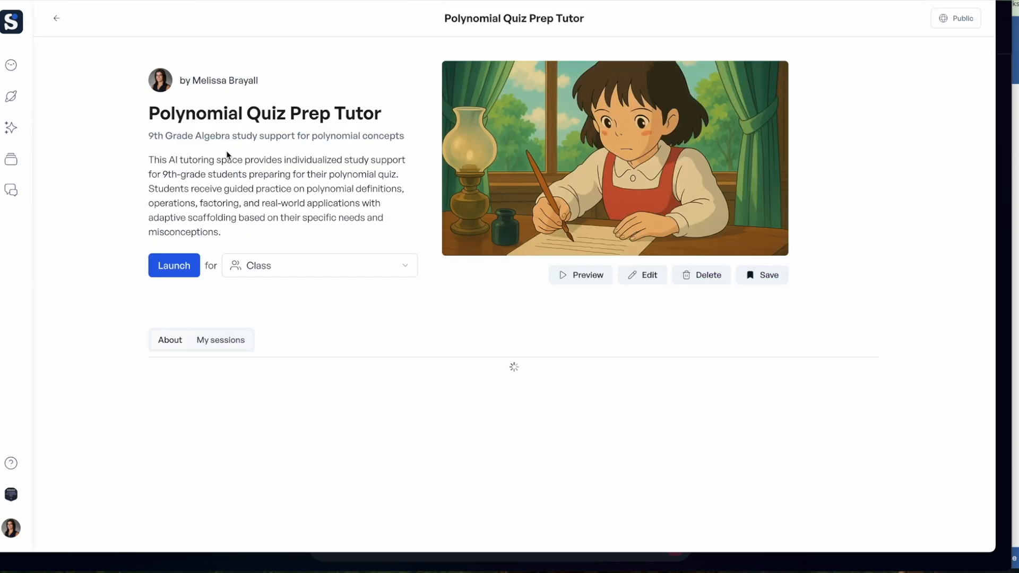
click(865, 396)
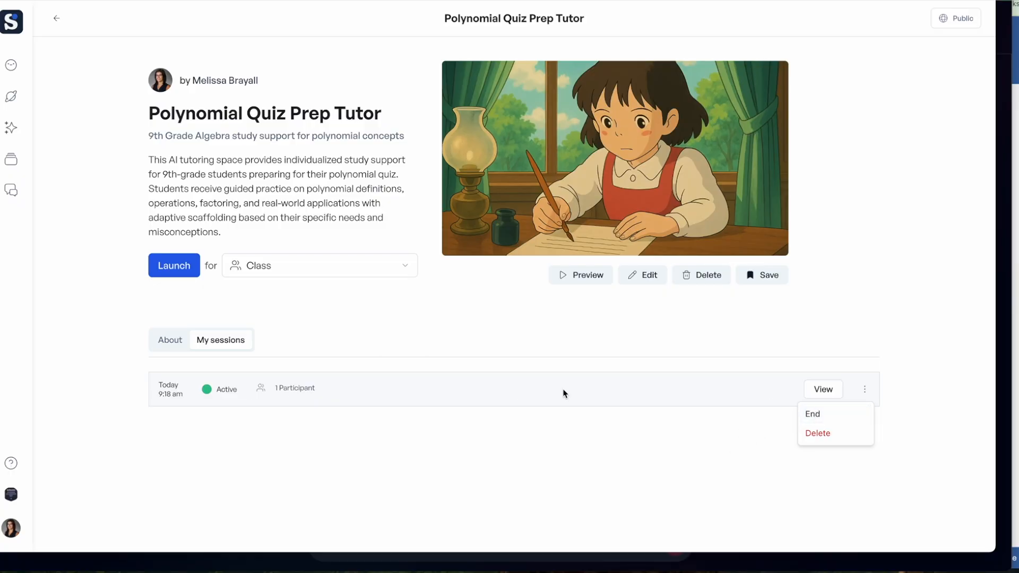
click(829, 399)
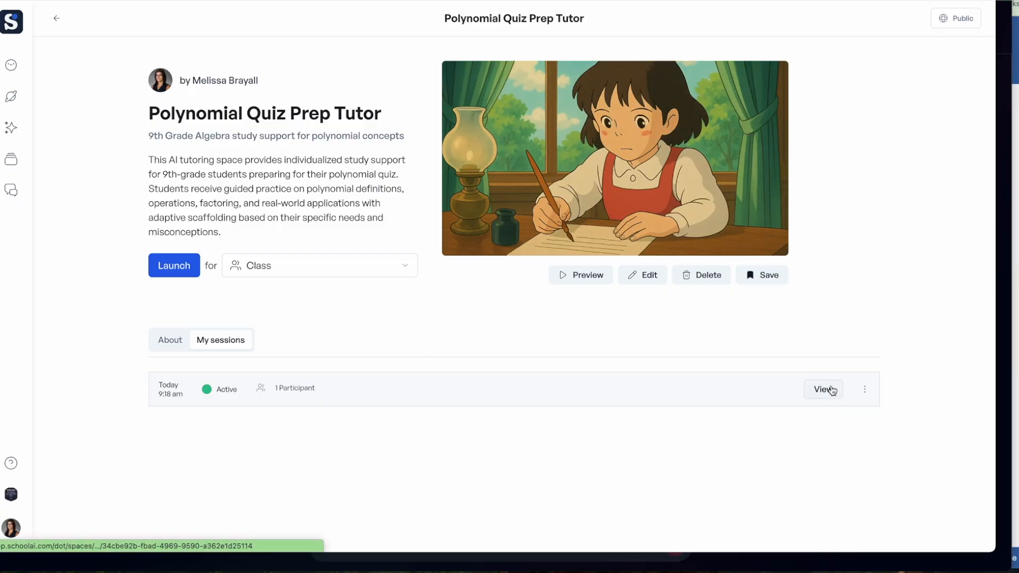
Step: View the active session in Mission Control once more and go back to the Space's overview
click(832, 389)
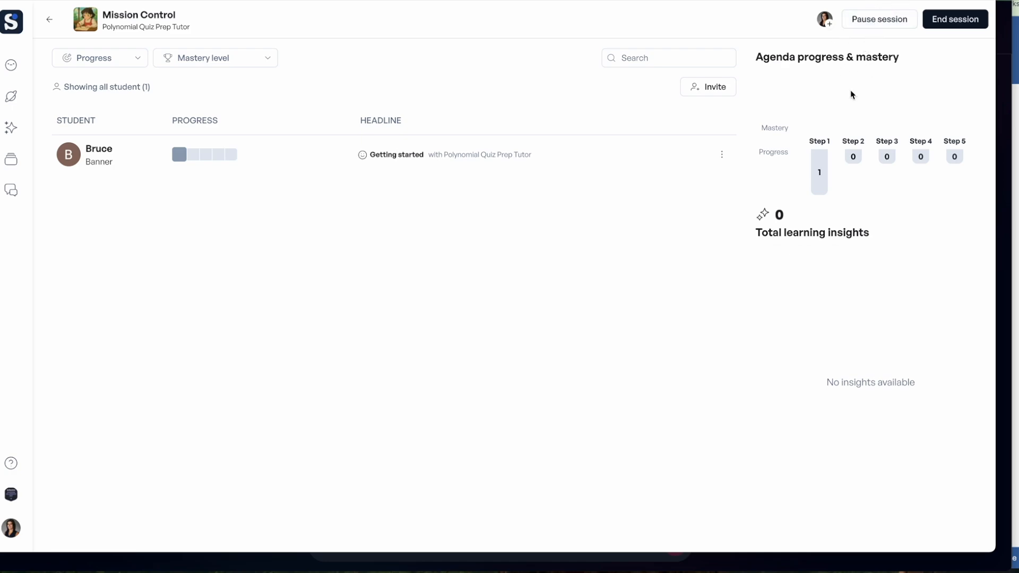
click(49, 20)
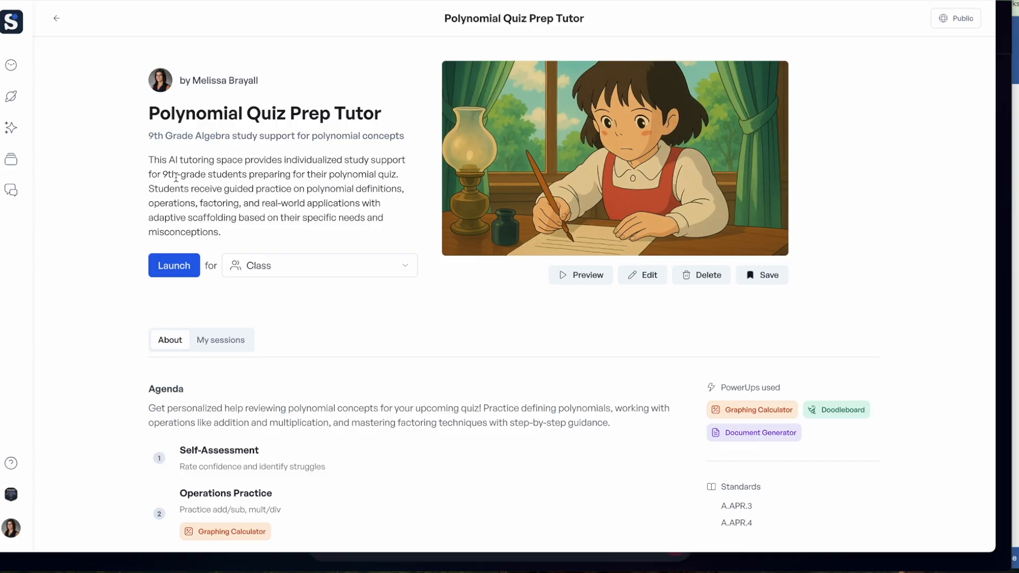
scroll(175, 178, down, 1)
scroll(175, 178, up, 1)
Step: Open the community-made Spaces for students in Discover
mouse_move(74, 406)
mouse_move(112, 410)
mouse_move(15, 125)
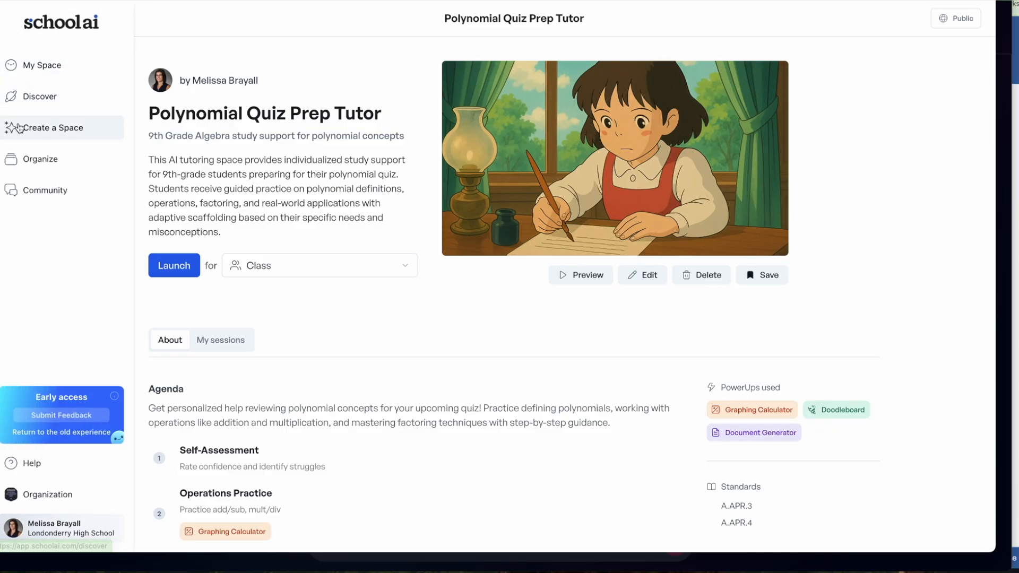
click(49, 100)
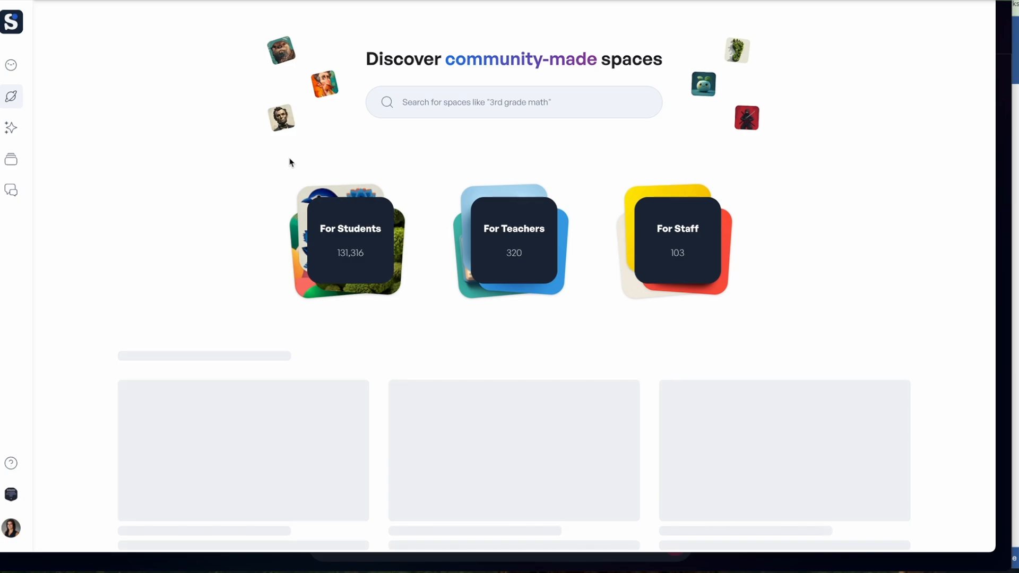
click(348, 292)
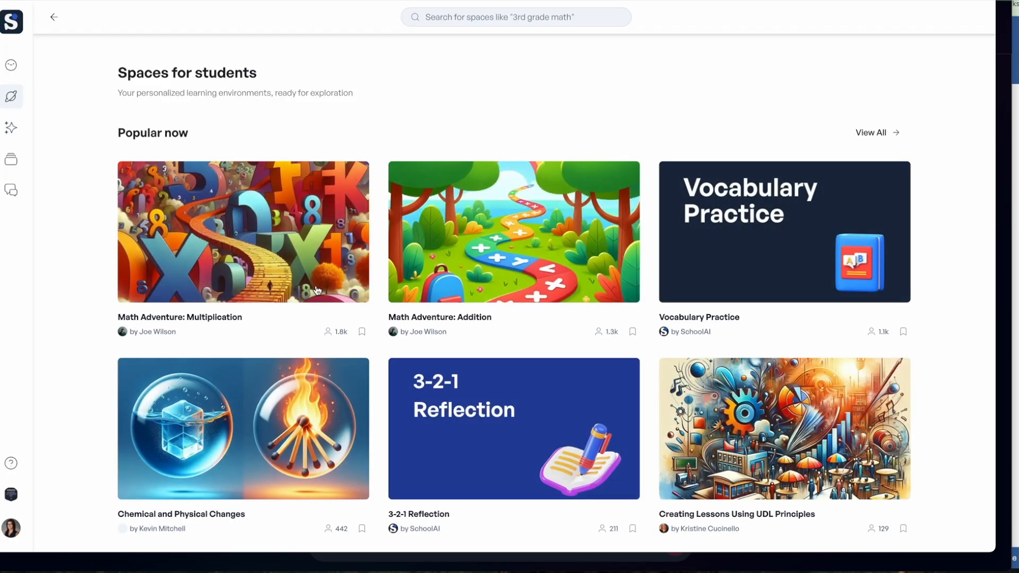
Step: View the Math Adventure: Multiplication Space's launch and remix options and return to the main Discover page
click(201, 215)
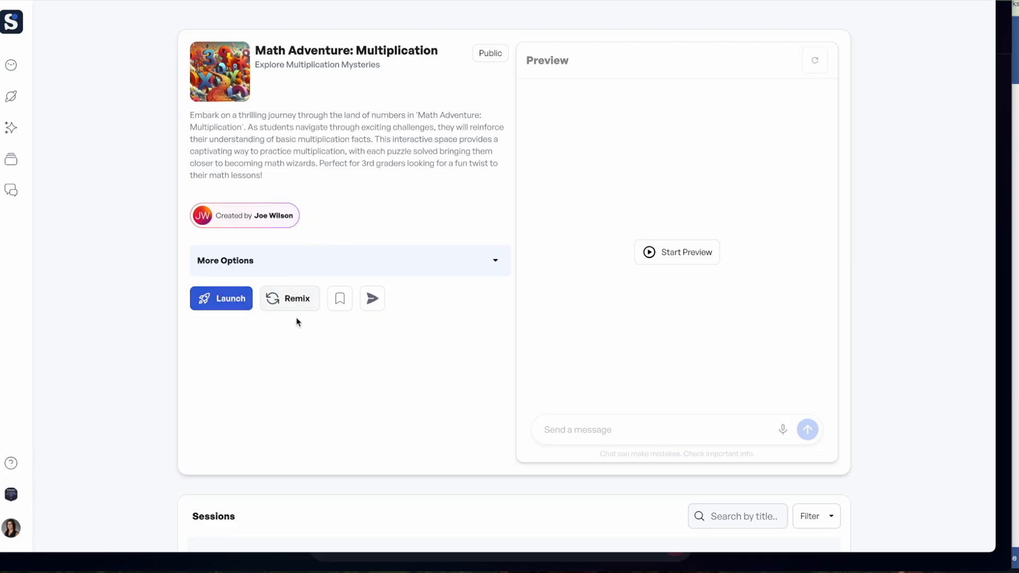
click(40, 1)
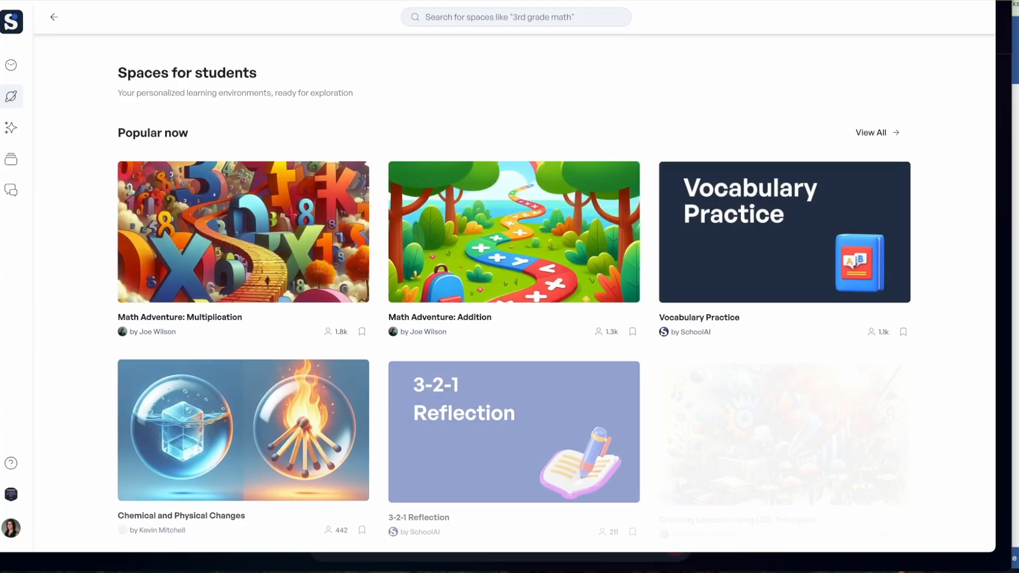
click(57, 17)
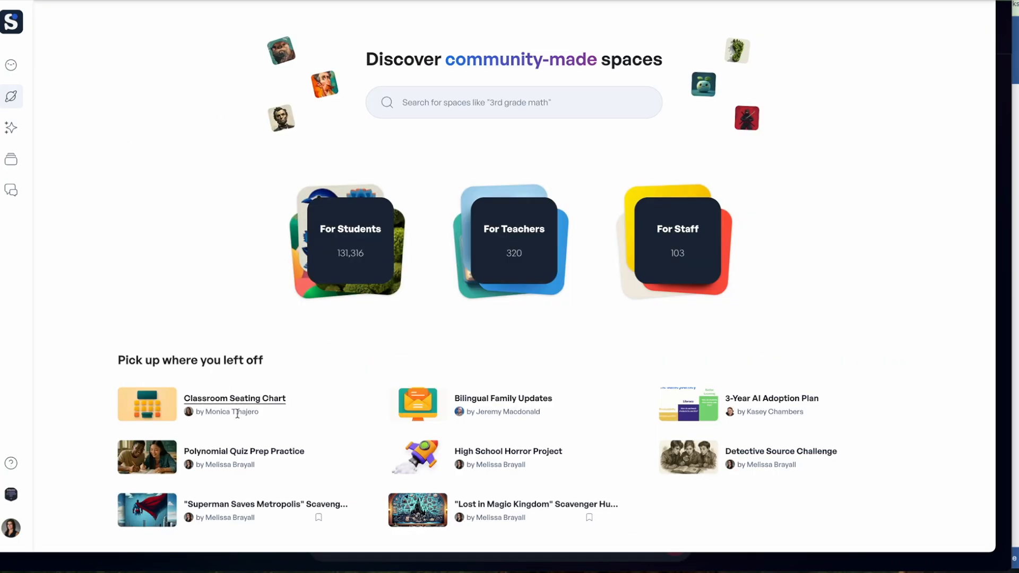
Step: Open the Classroom Seating Chart Space, check who it can be launched for without changing the choice, and return to Discover
click(250, 401)
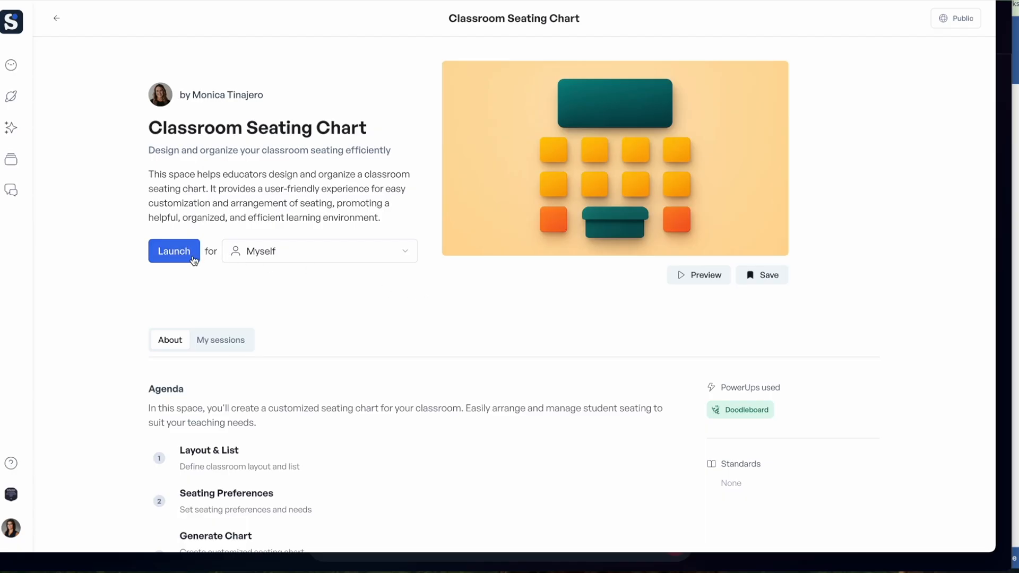
click(265, 252)
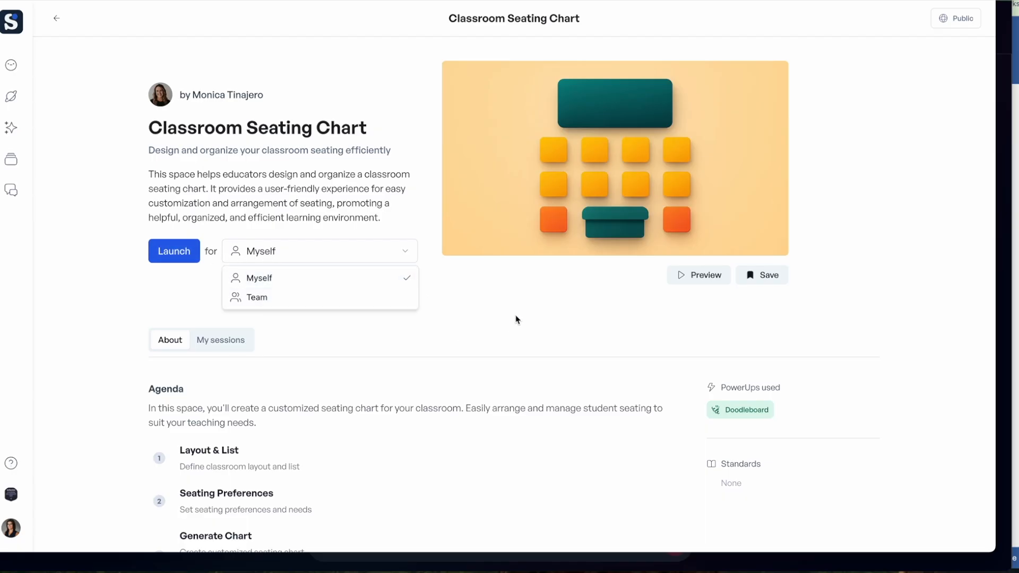
key(Escape)
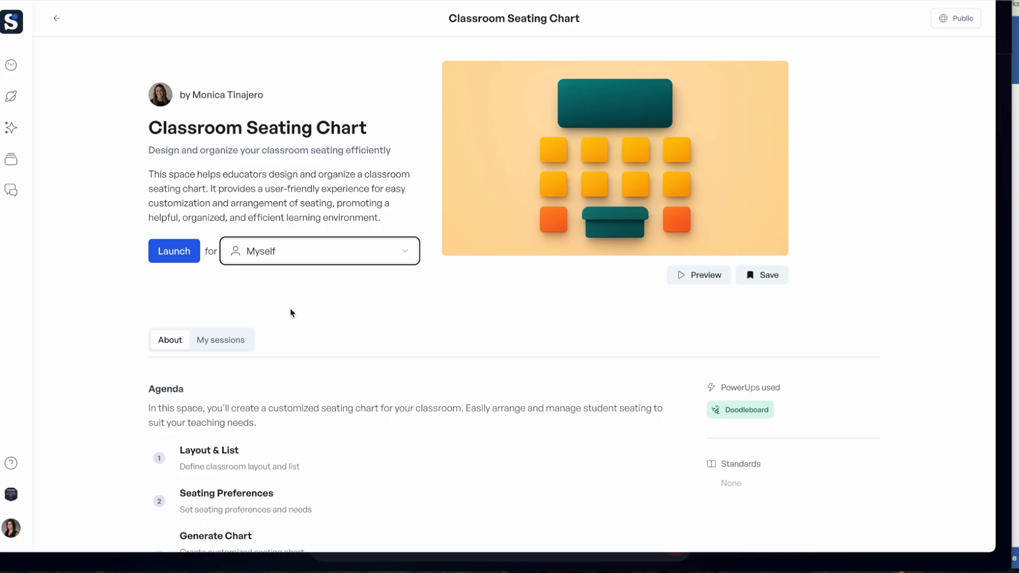
click(56, 18)
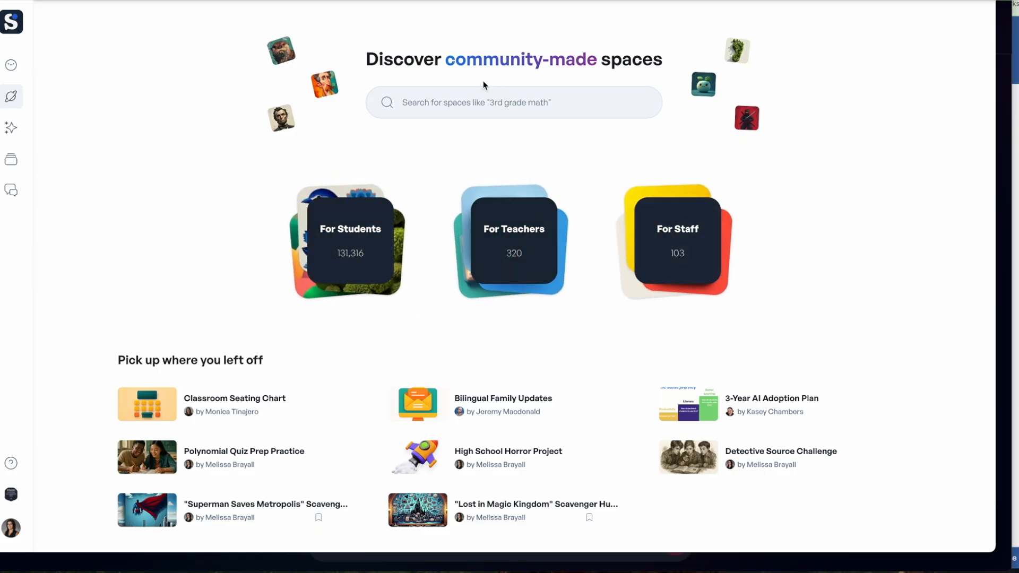
click(458, 93)
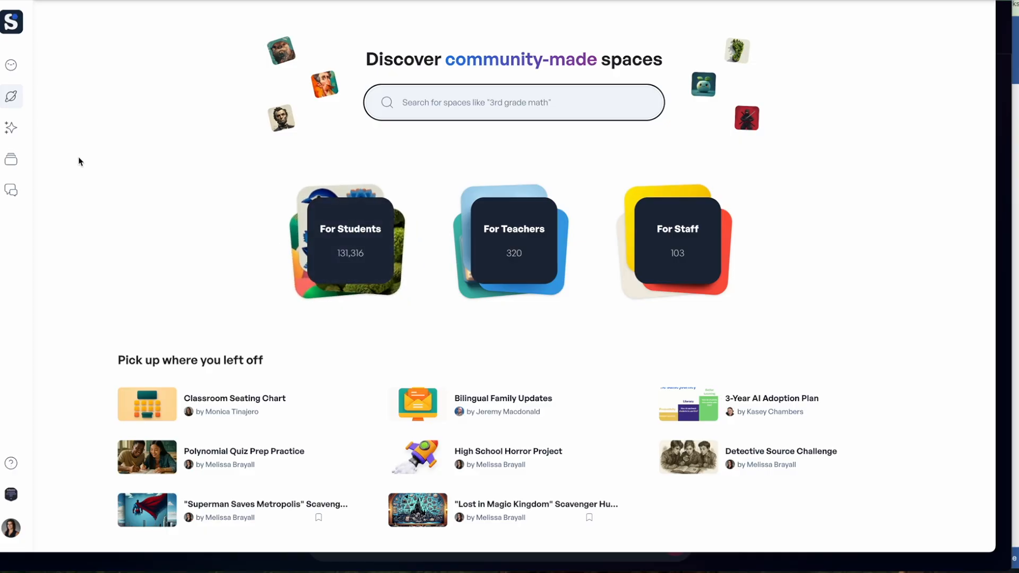
Step: Go to My Space and look through the PowerUps available for the Dot chat without choosing one
mouse_move(29, 111)
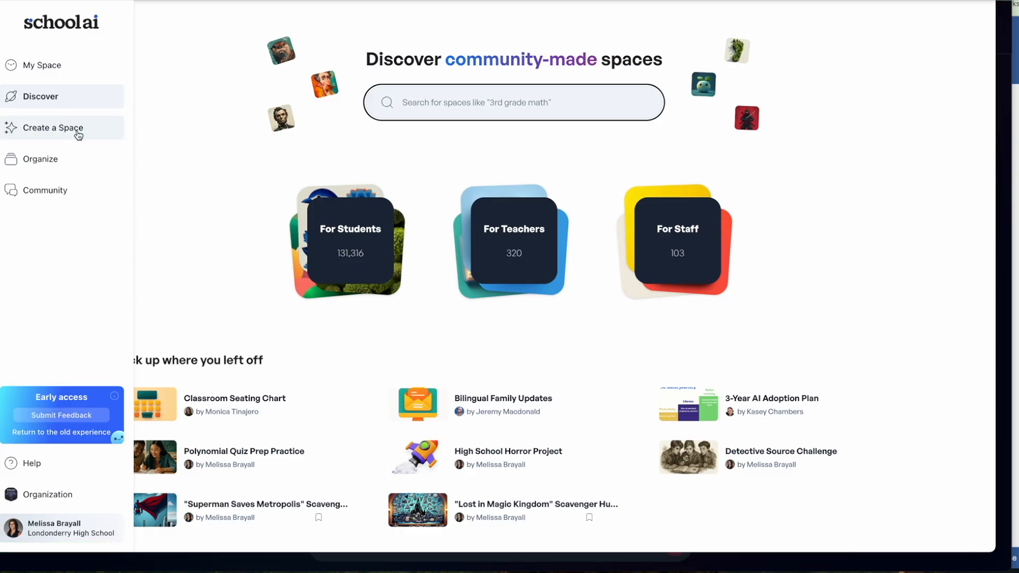
click(434, 216)
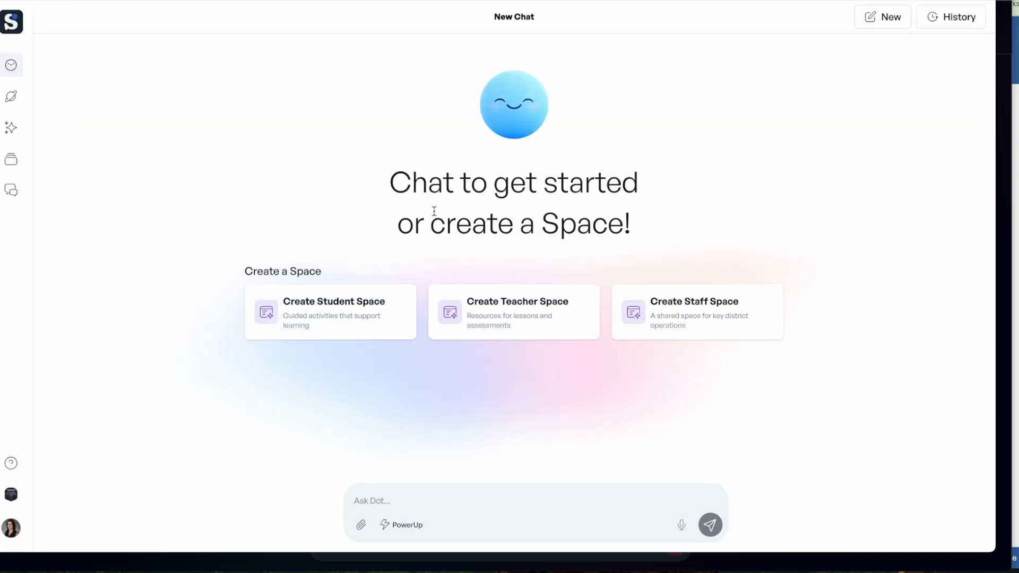
click(398, 525)
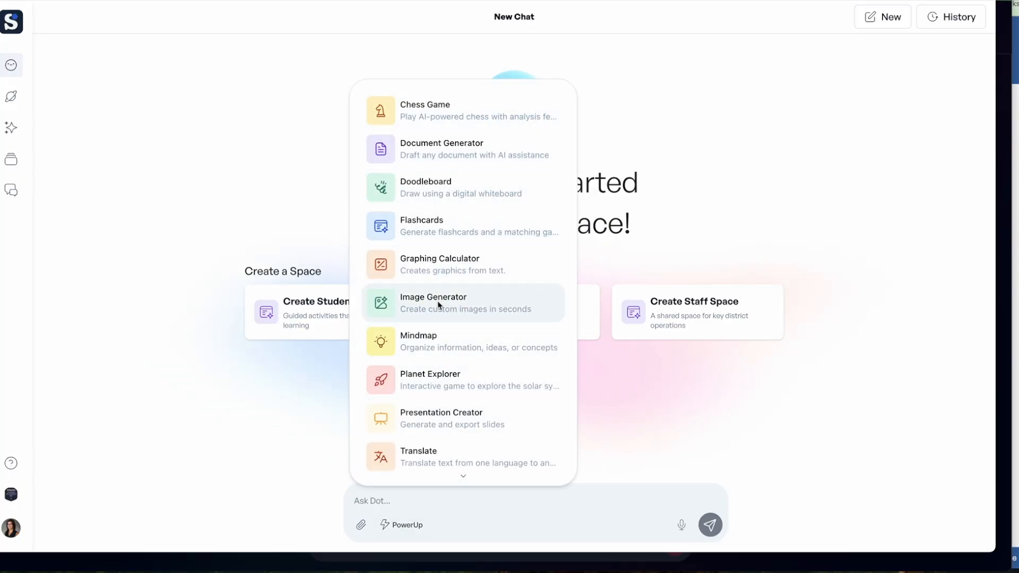
click(257, 455)
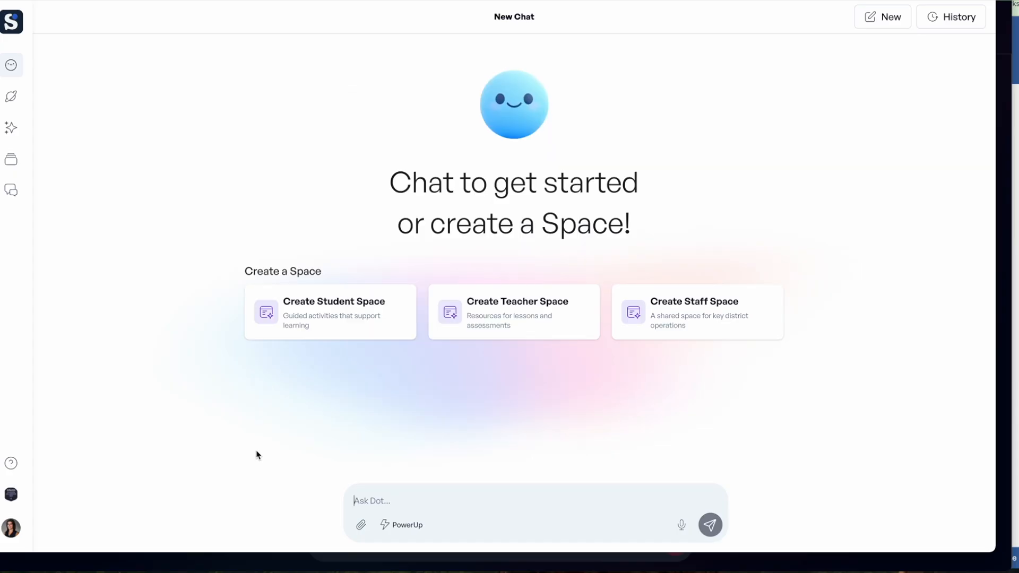